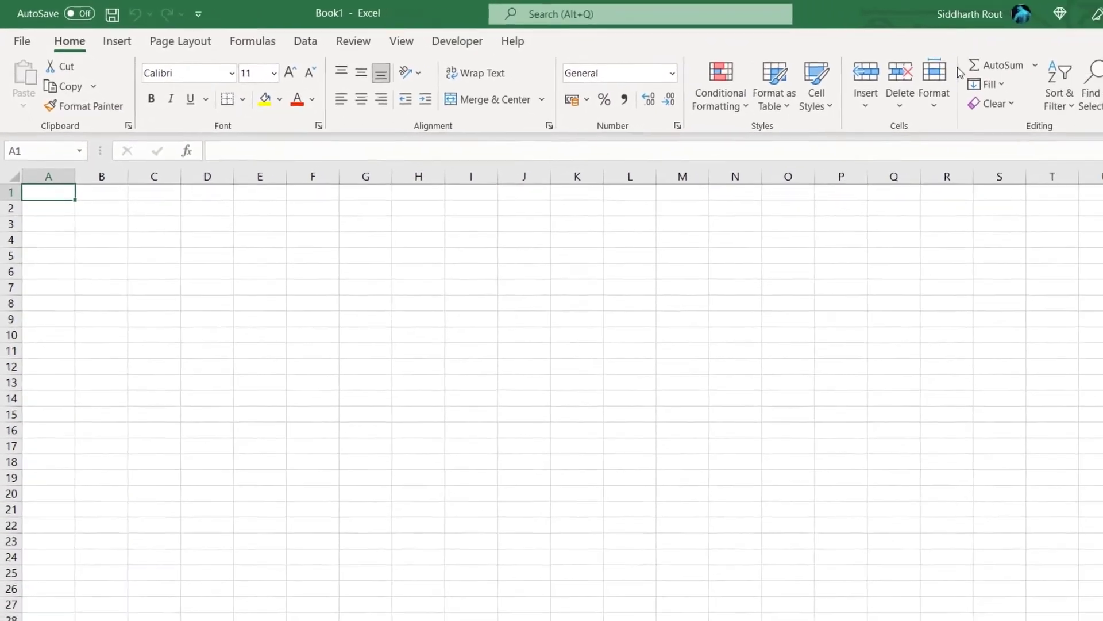
Open the Trust Center settings from the program options and show the list of Trusted Locations.
{"action": "key", "text": "alt+f"}
{"action": "key", "text": "t"}
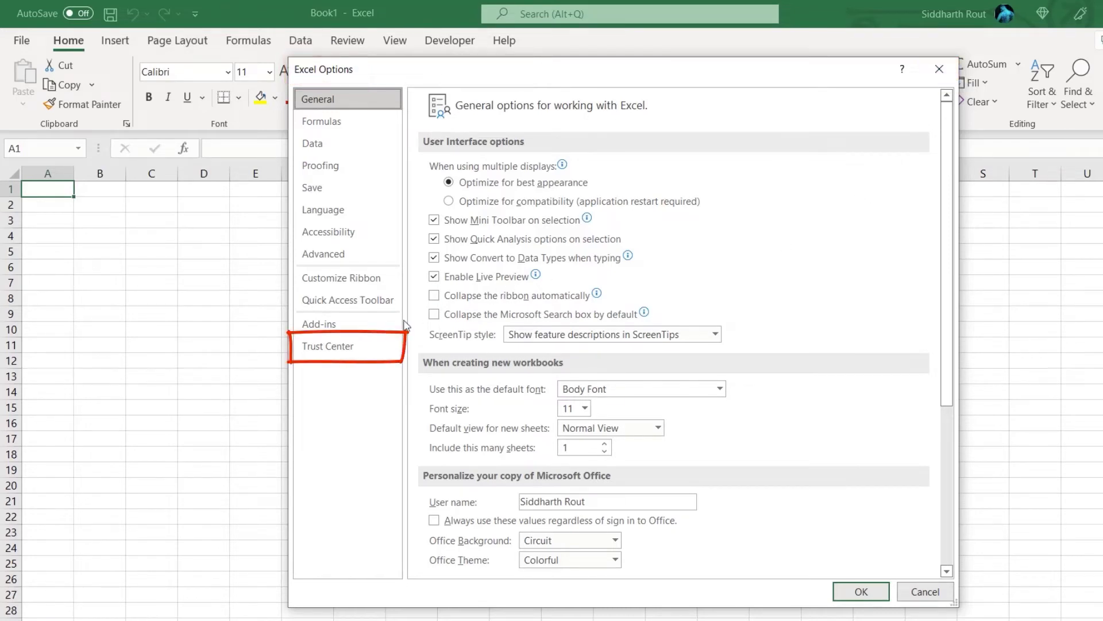
{"action": "left_click", "coordinate": [359, 347]}
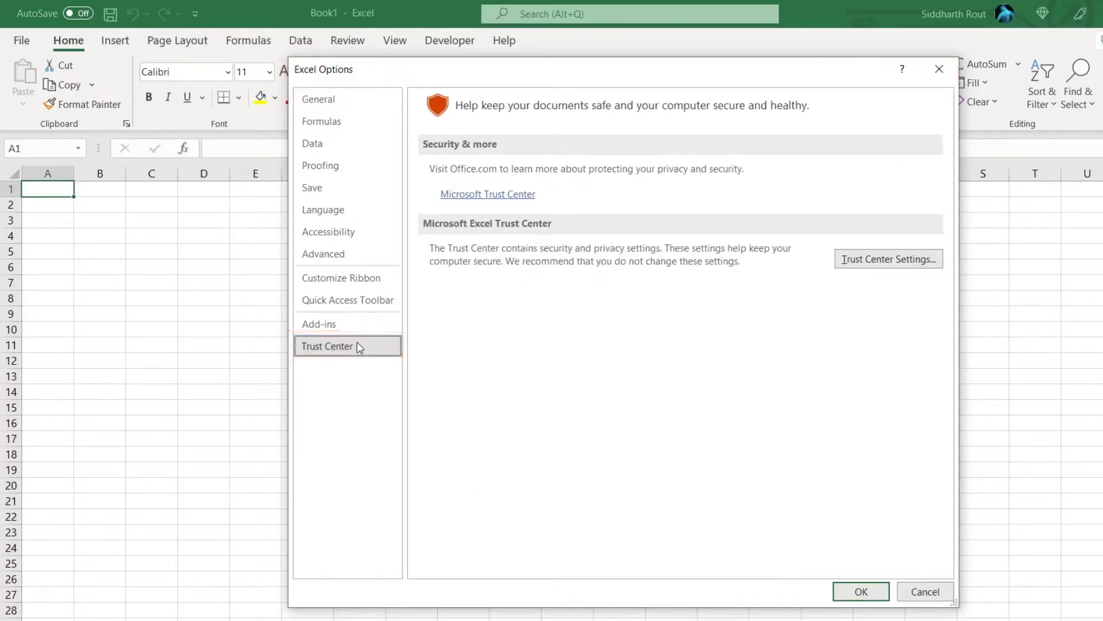
{"action": "left_click", "coordinate": [871, 259]}
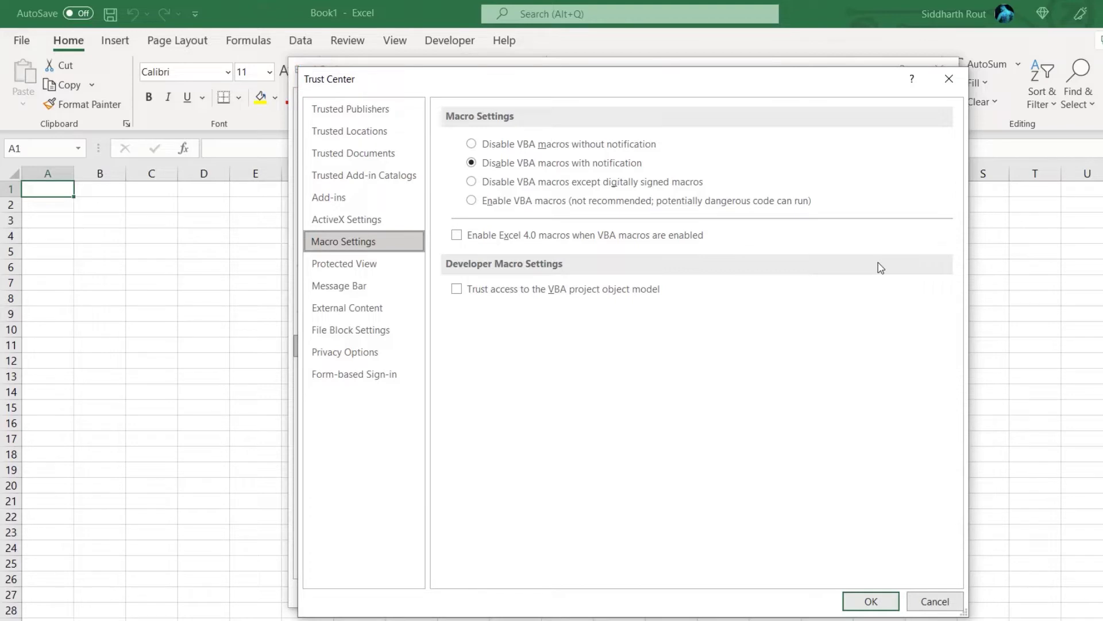
{"action": "left_click", "coordinate": [393, 135]}
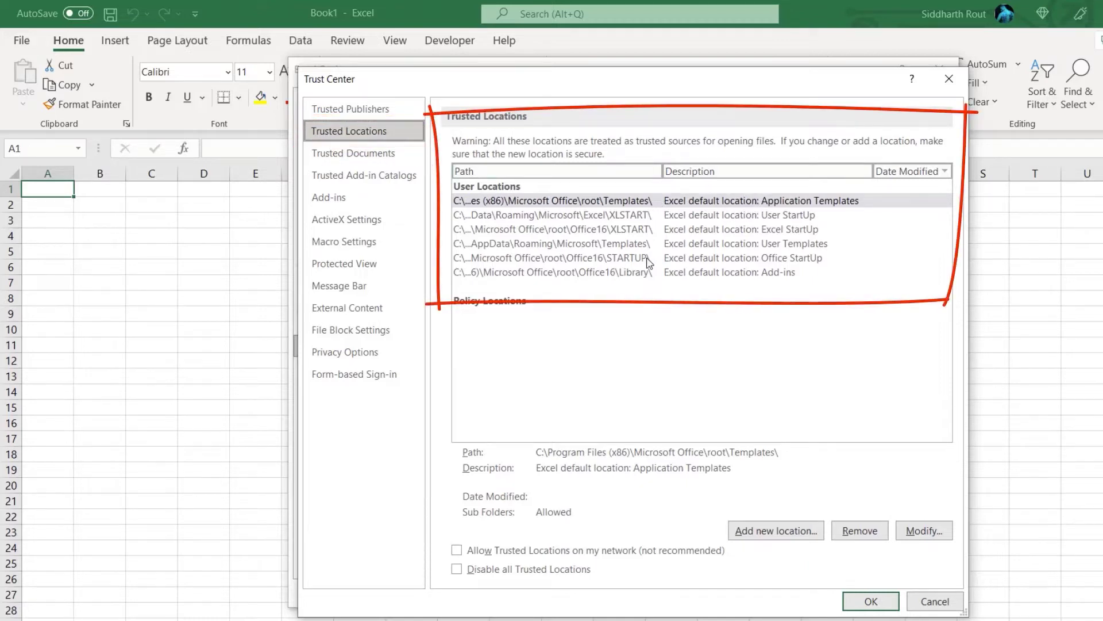
Examine the path and subfolder details of the default Add-ins, Office StartUp, User StartUp and Application Templates trusted locations.
{"action": "left_click", "coordinate": [776, 274]}
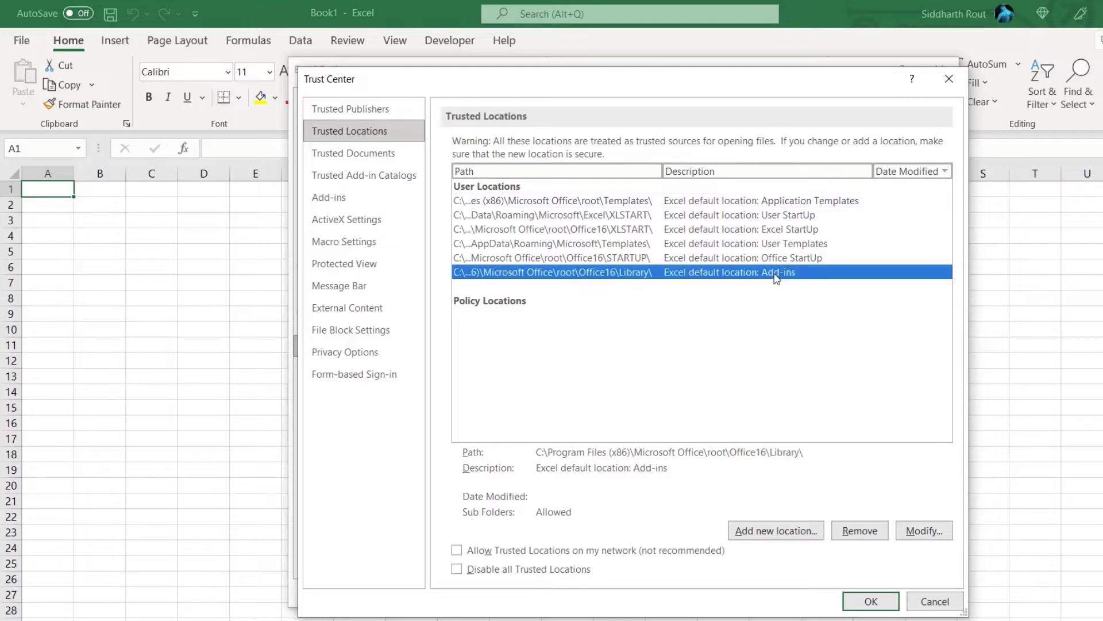
{"action": "left_click", "coordinate": [815, 258]}
{"action": "left_click", "coordinate": [802, 216]}
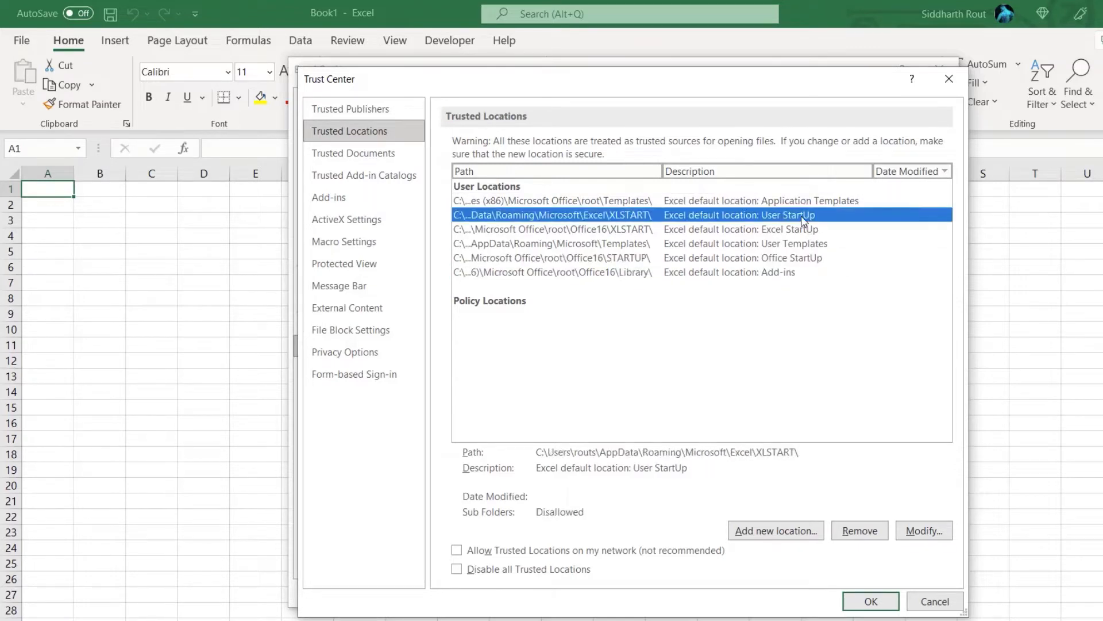
{"action": "left_click", "coordinate": [844, 201]}
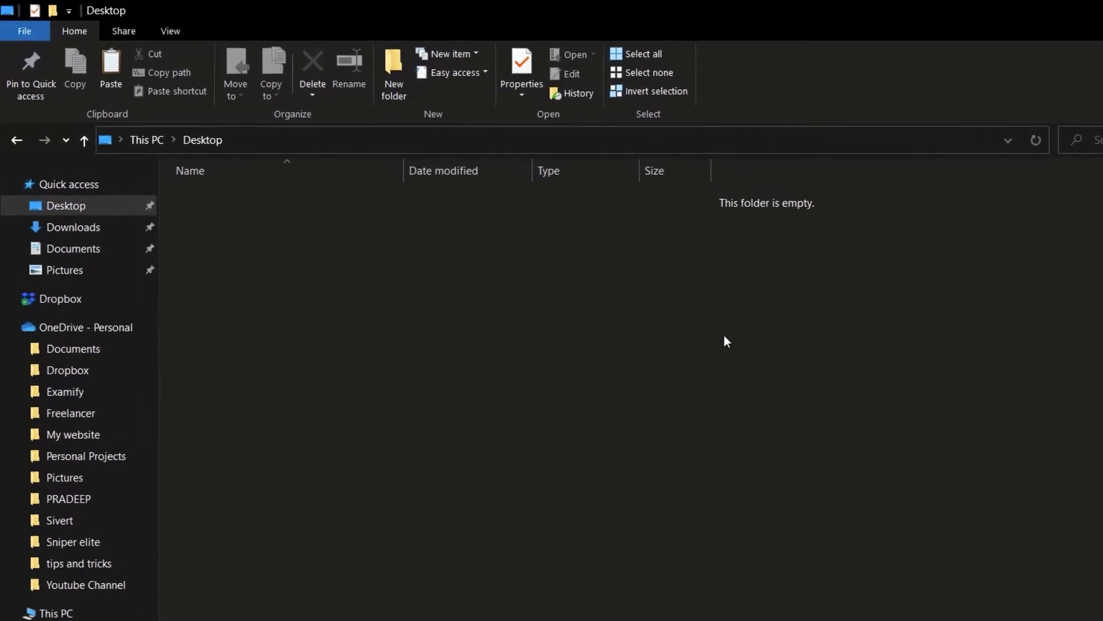
In File Explorer, create a new folder named "Safe Folder" on the Desktop.
{"action": "right_click", "coordinate": [513, 285]}
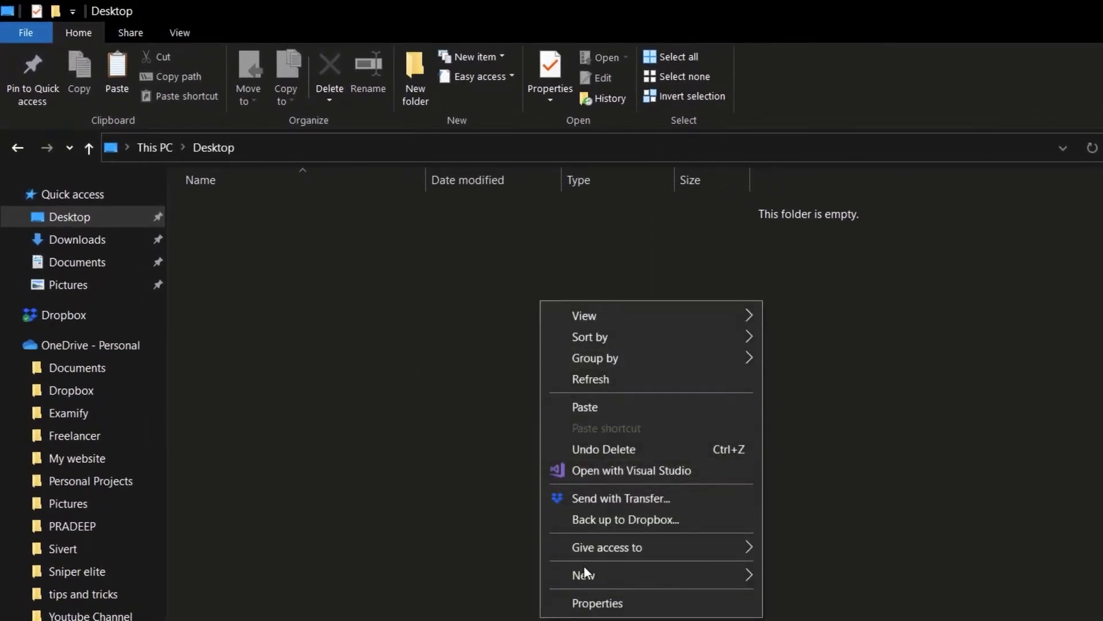
{"action": "mouse_move", "coordinate": [584, 569]}
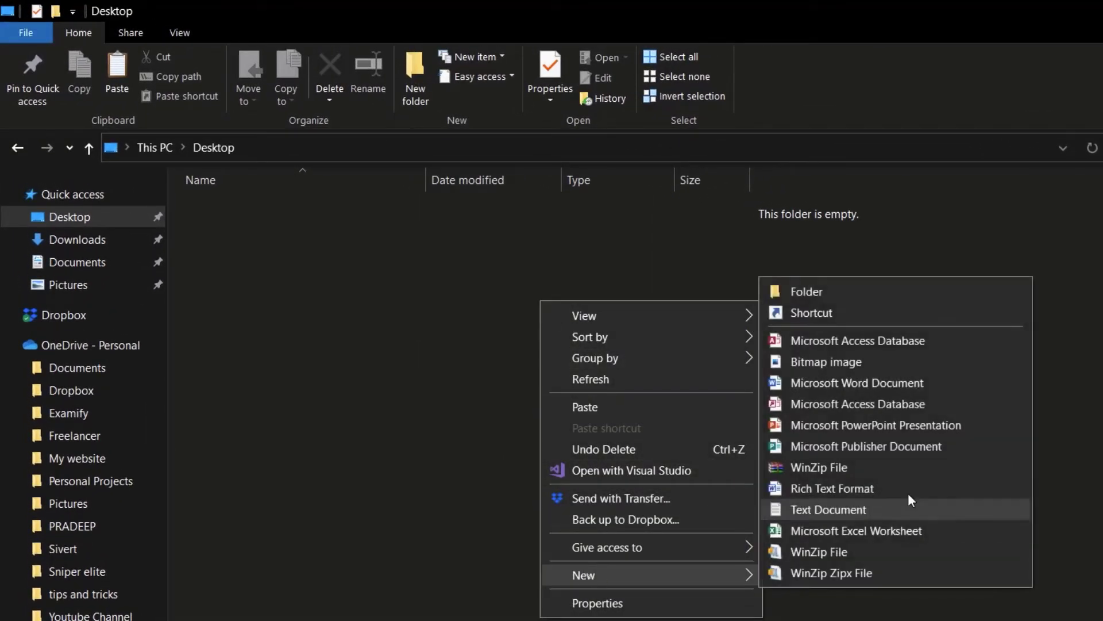
{"action": "left_click", "coordinate": [899, 291]}
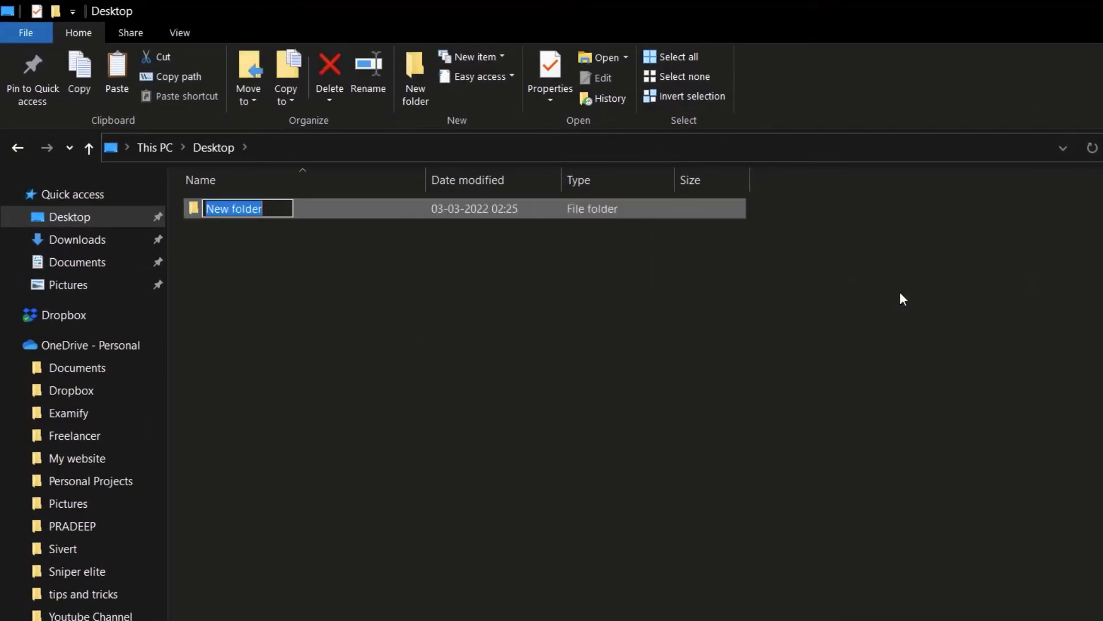
{"action": "type", "text": "Safe Fo"}
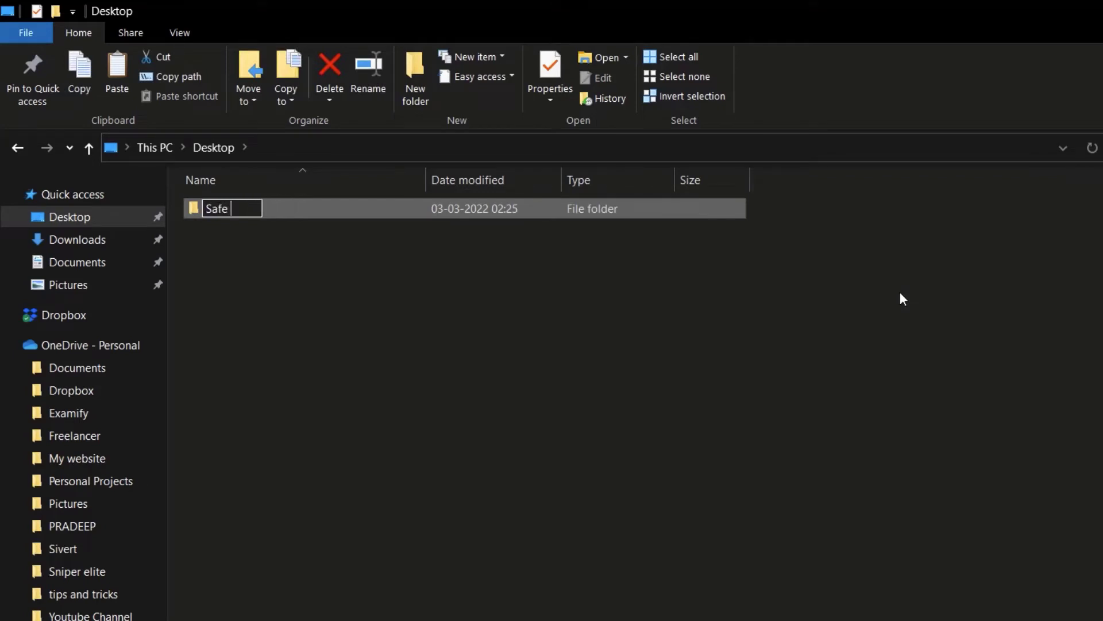
{"action": "type", "text": "lder"}
{"action": "key", "text": "Return"}
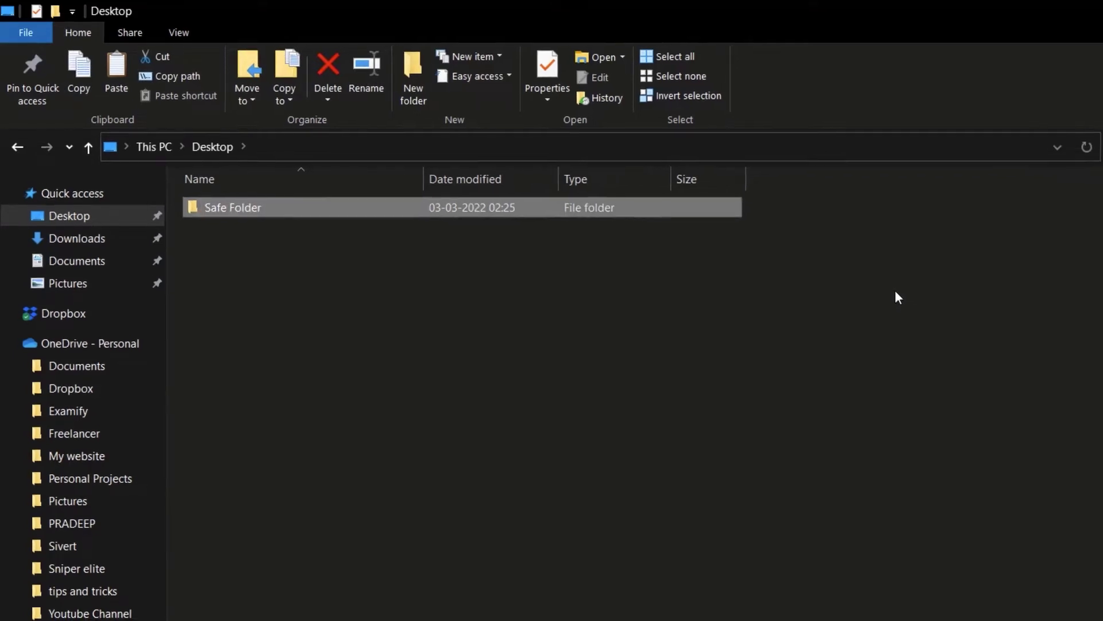
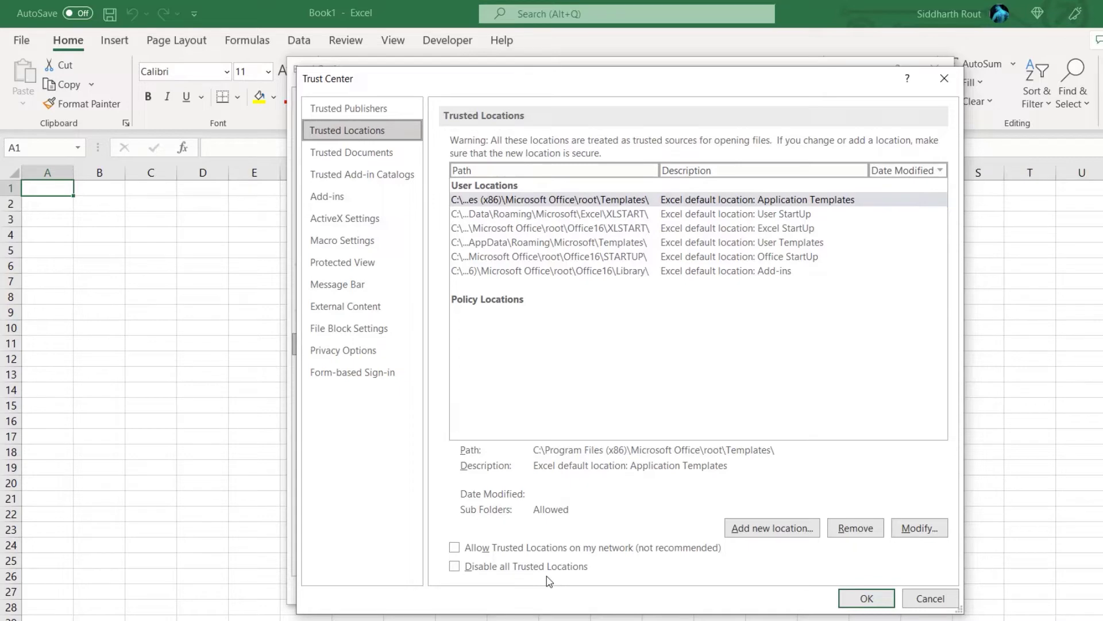
Back in Excel, start adding a new trusted location and choose the Desktop's Safe Folder as its path.
{"action": "left_click", "coordinate": [759, 532]}
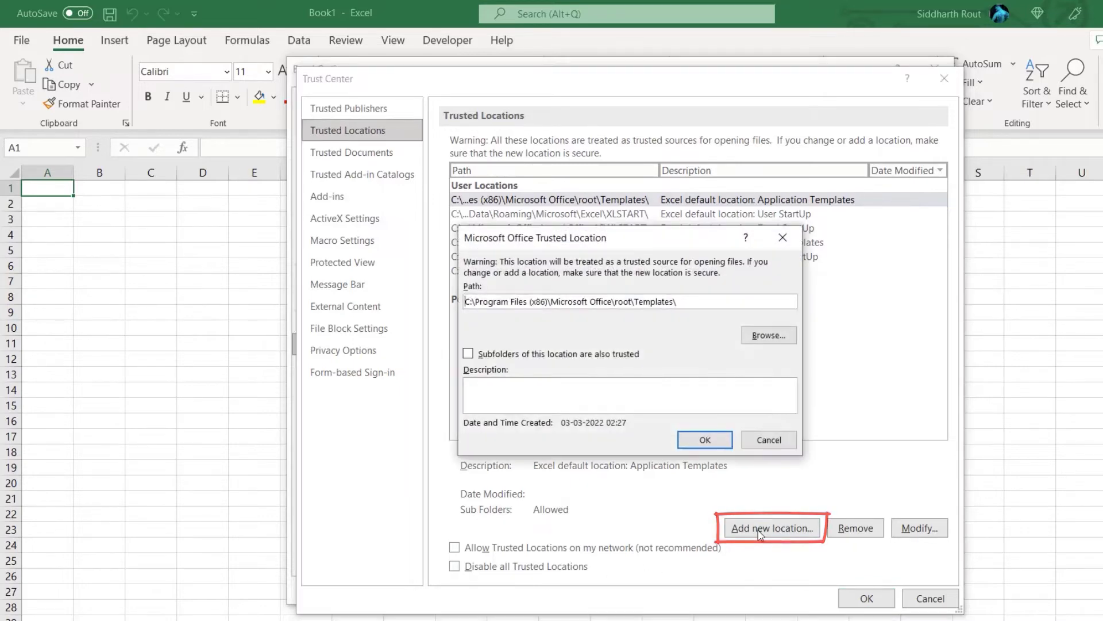
{"action": "left_click", "coordinate": [769, 337]}
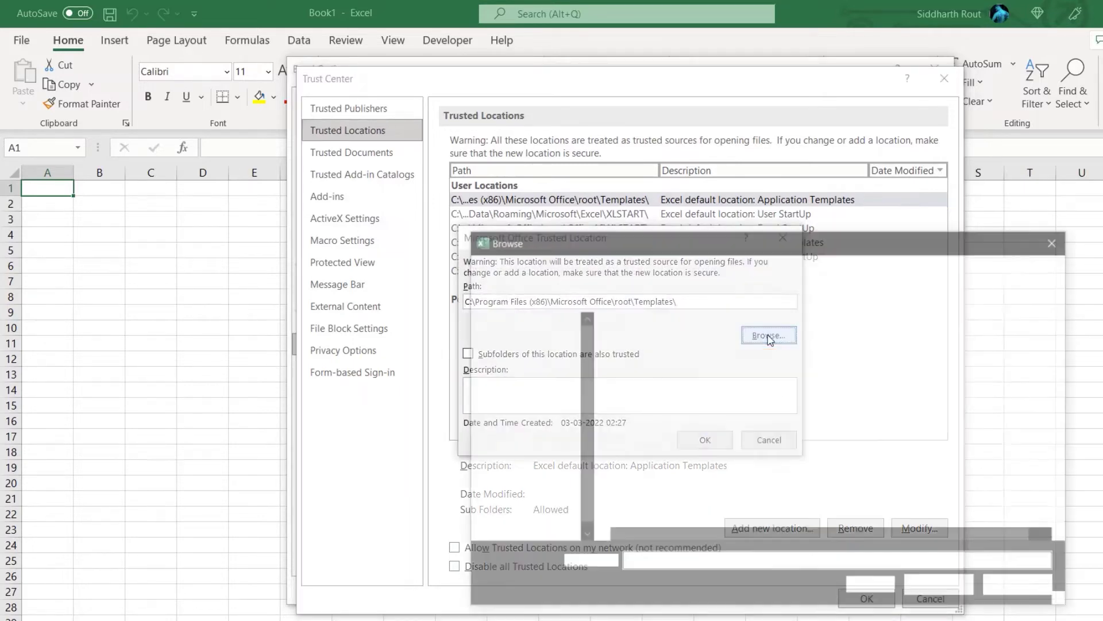
{"action": "scroll", "coordinate": [583, 405], "scroll_direction": "up", "scroll_amount": 1}
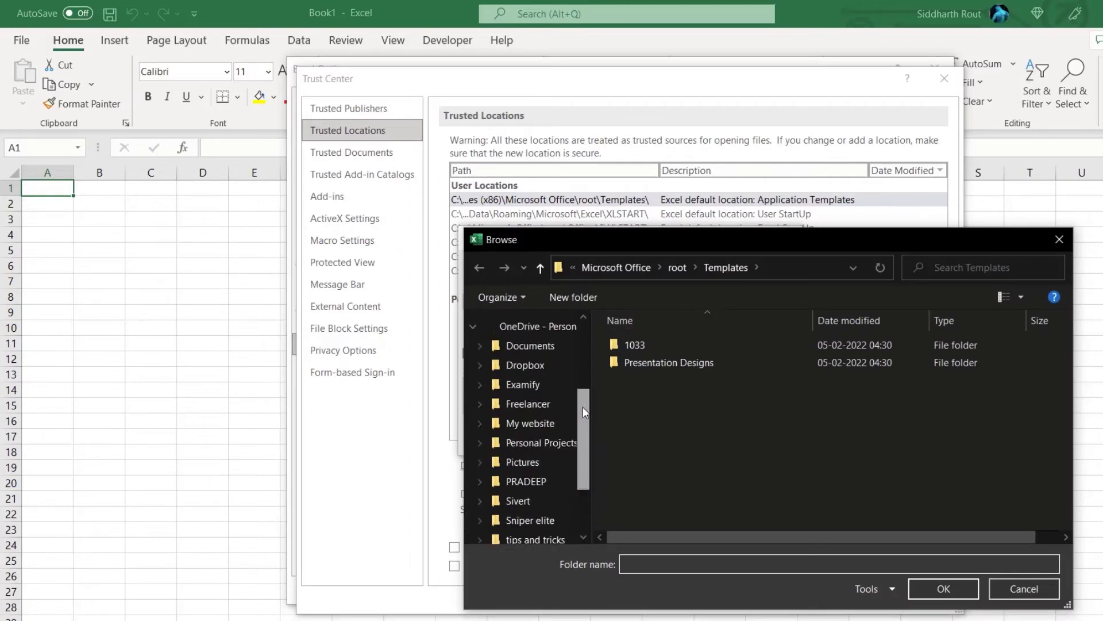
{"action": "scroll", "coordinate": [583, 406], "scroll_direction": "up", "scroll_amount": 5}
{"action": "left_click", "coordinate": [524, 351]}
{"action": "left_click", "coordinate": [665, 344]}
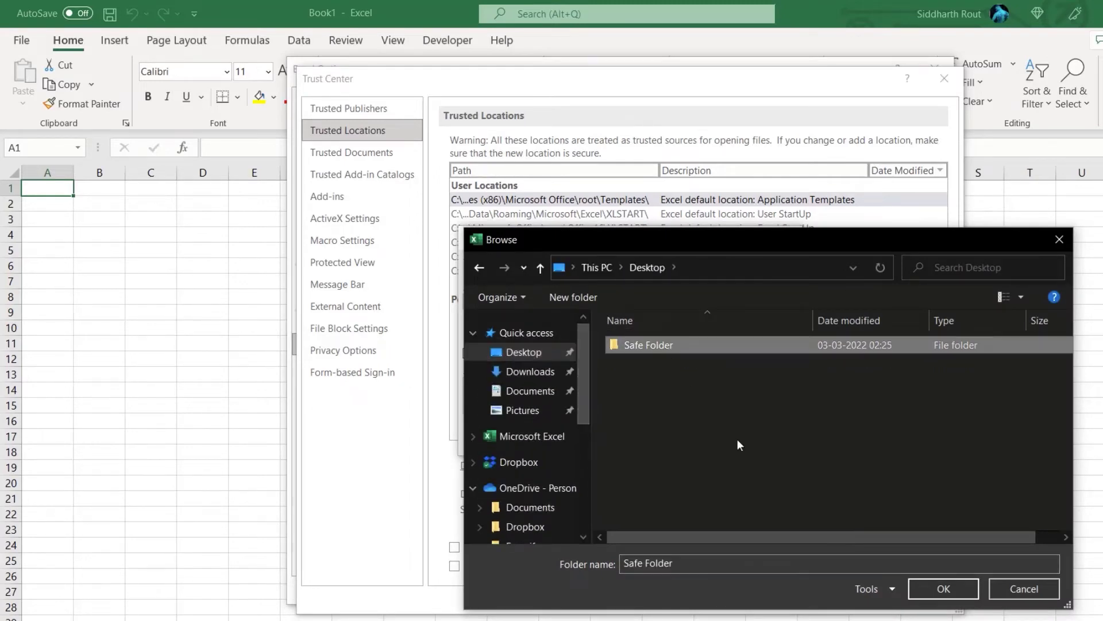
{"action": "left_click", "coordinate": [941, 590]}
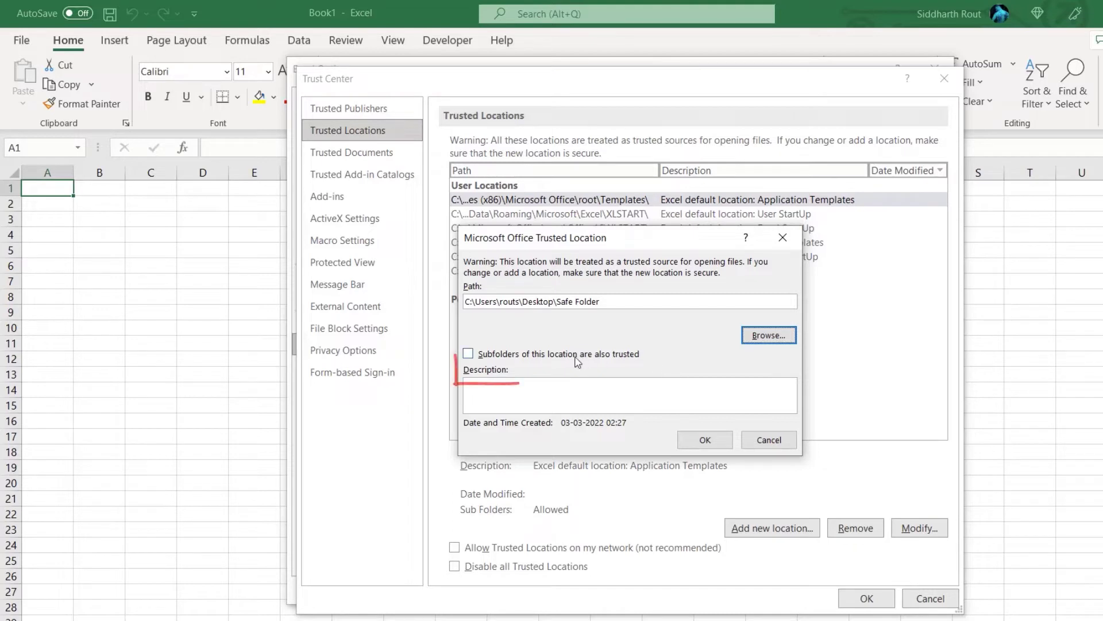
Describe the new trusted location as "Locaton for my personal macro files" and add it to the list.
{"action": "left_click", "coordinate": [481, 388]}
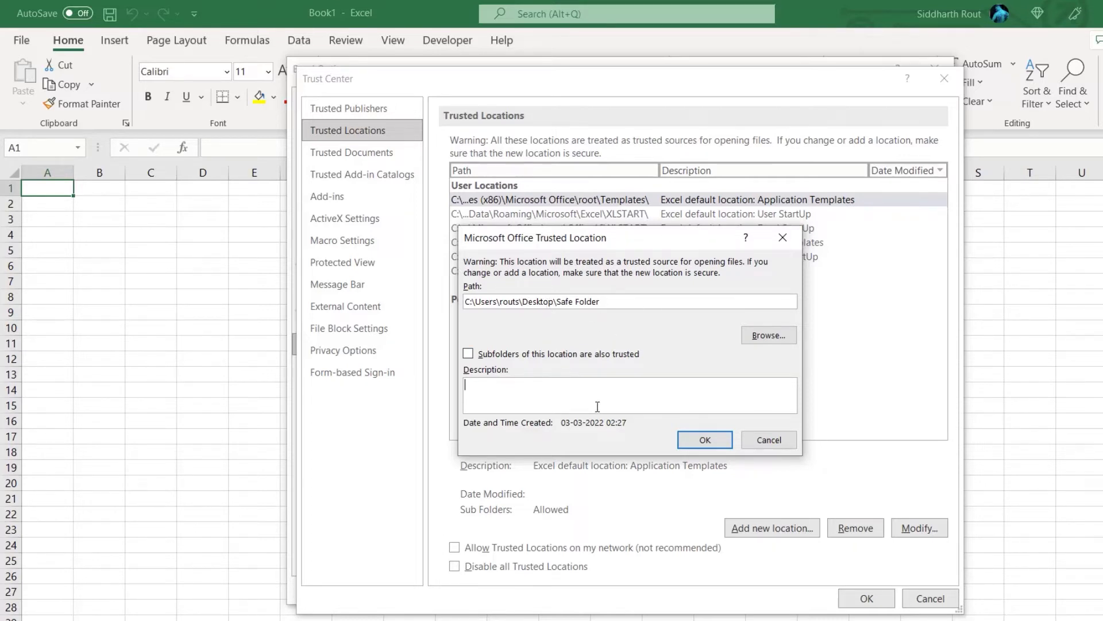
{"action": "type", "text": "Locaton for my personal macro files"}
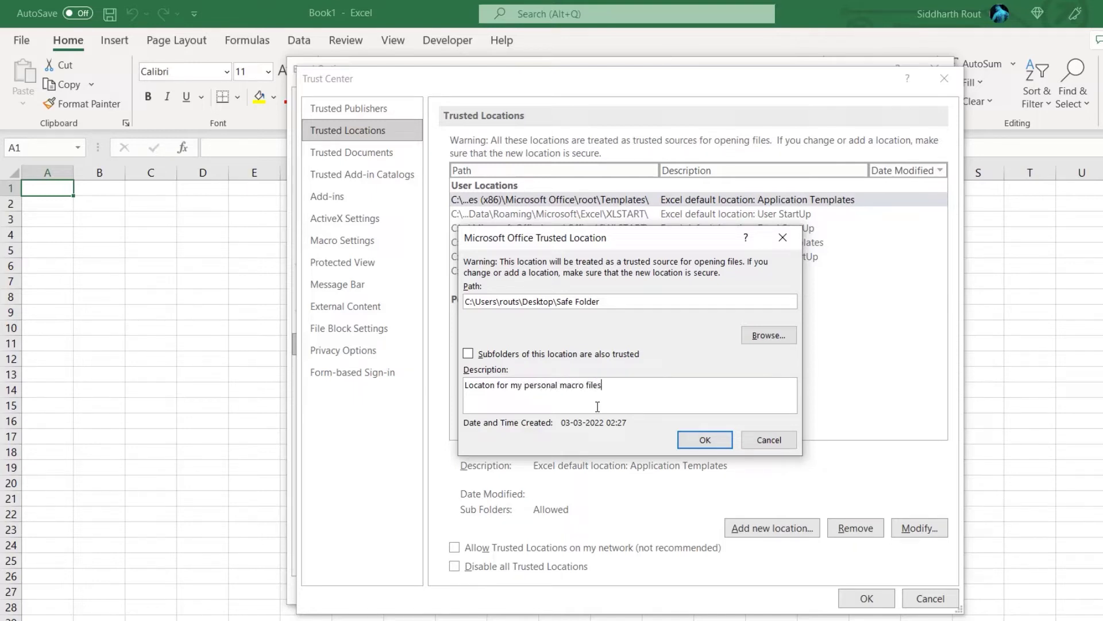
{"action": "left_click", "coordinate": [689, 446]}
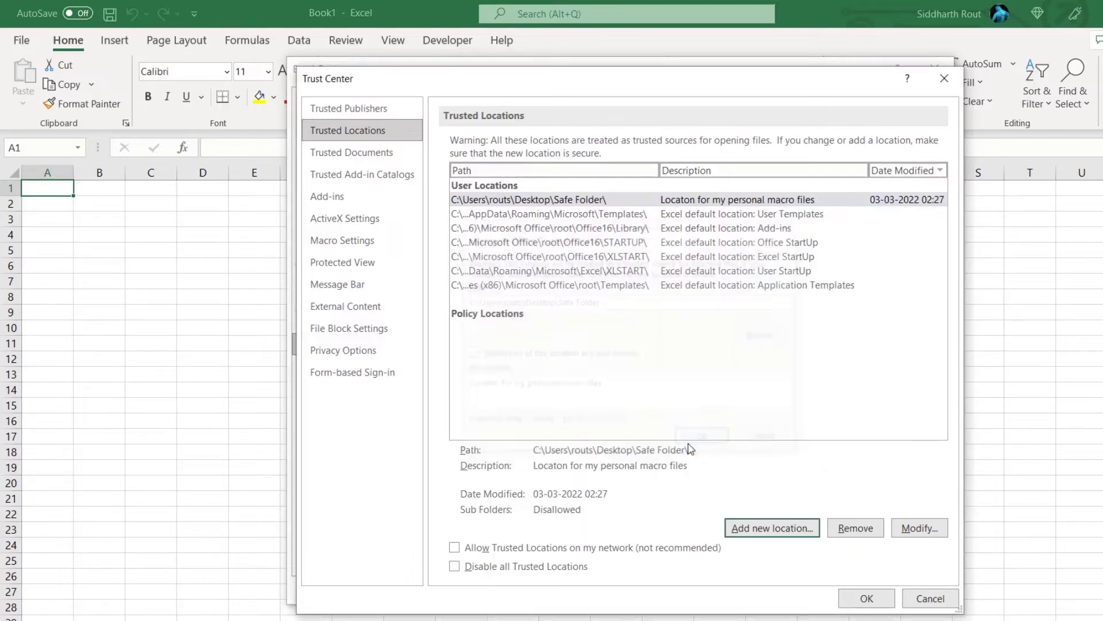
Remove the Safe Folder entry from the trusted locations.
{"action": "left_click", "coordinate": [510, 201]}
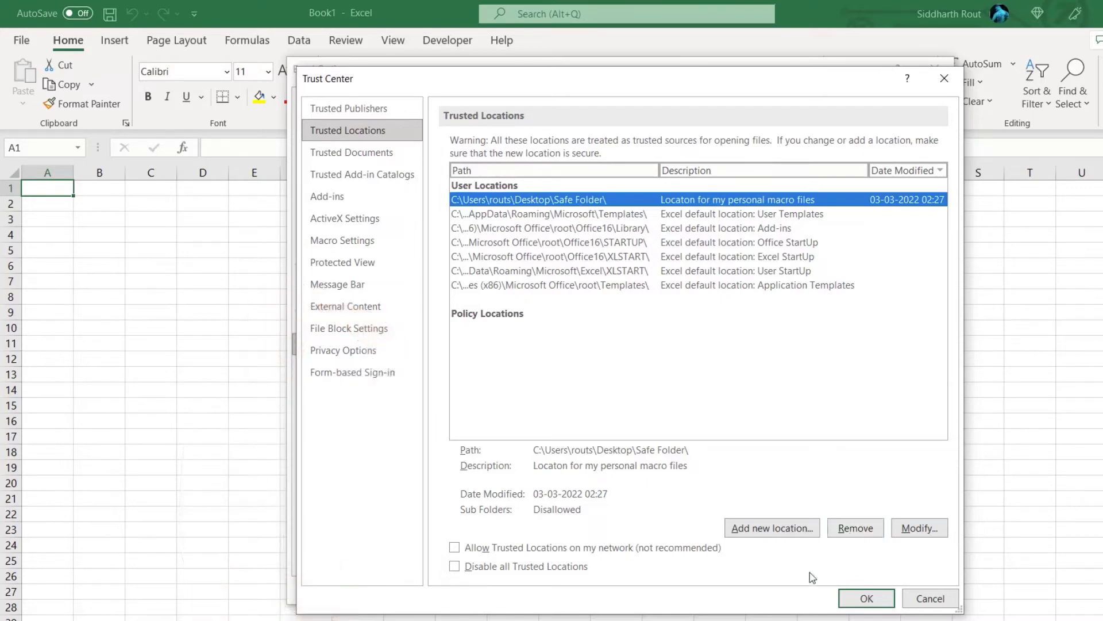
{"action": "left_click", "coordinate": [586, 286]}
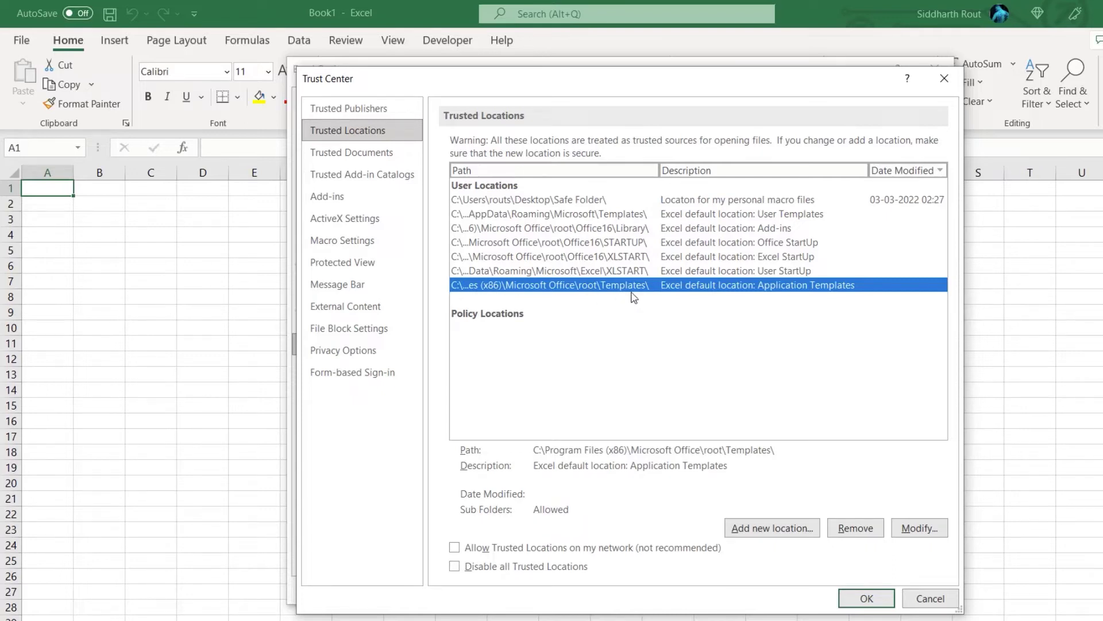
{"action": "left_click", "coordinate": [568, 203]}
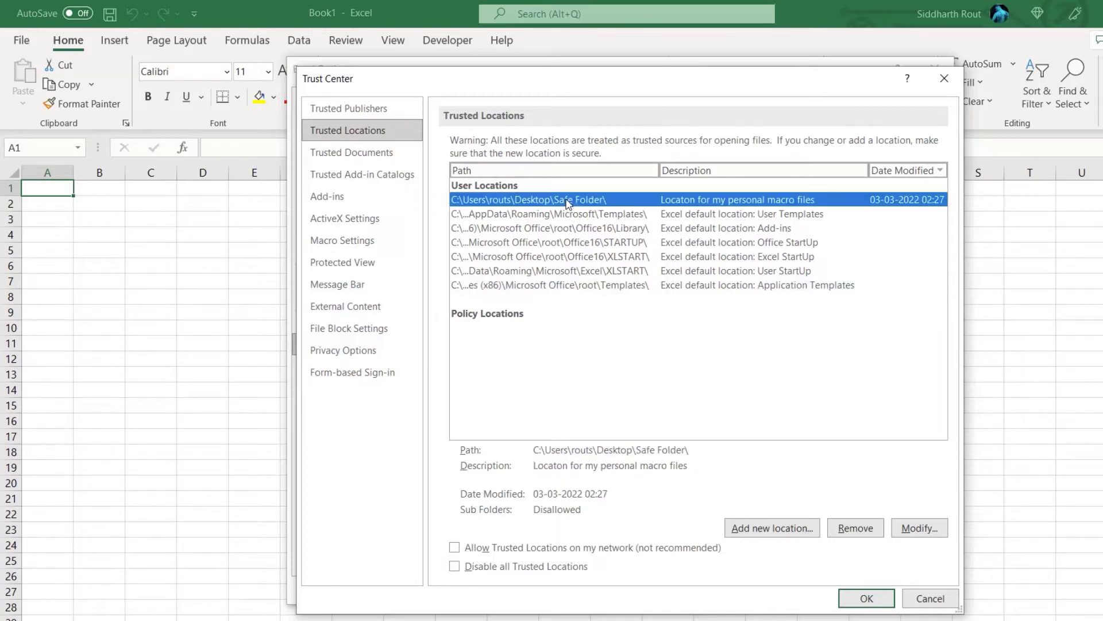
{"action": "left_click", "coordinate": [857, 529]}
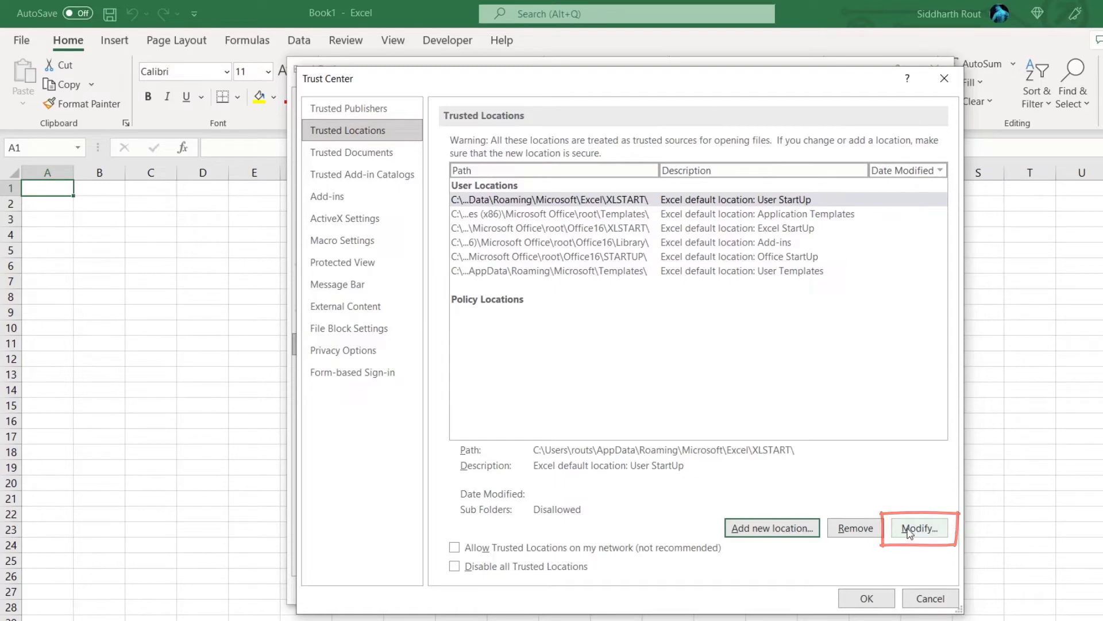
Start a new trusted location and set its path to Safe Folder on the Desktop.
{"action": "left_click", "coordinate": [785, 533]}
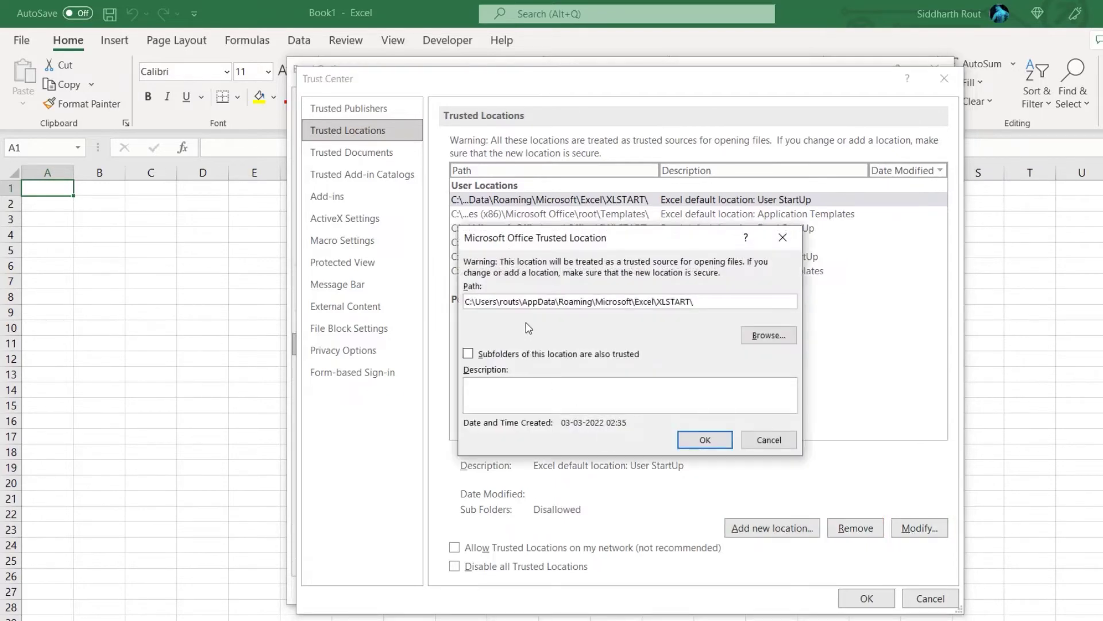
{"action": "left_click", "coordinate": [770, 340]}
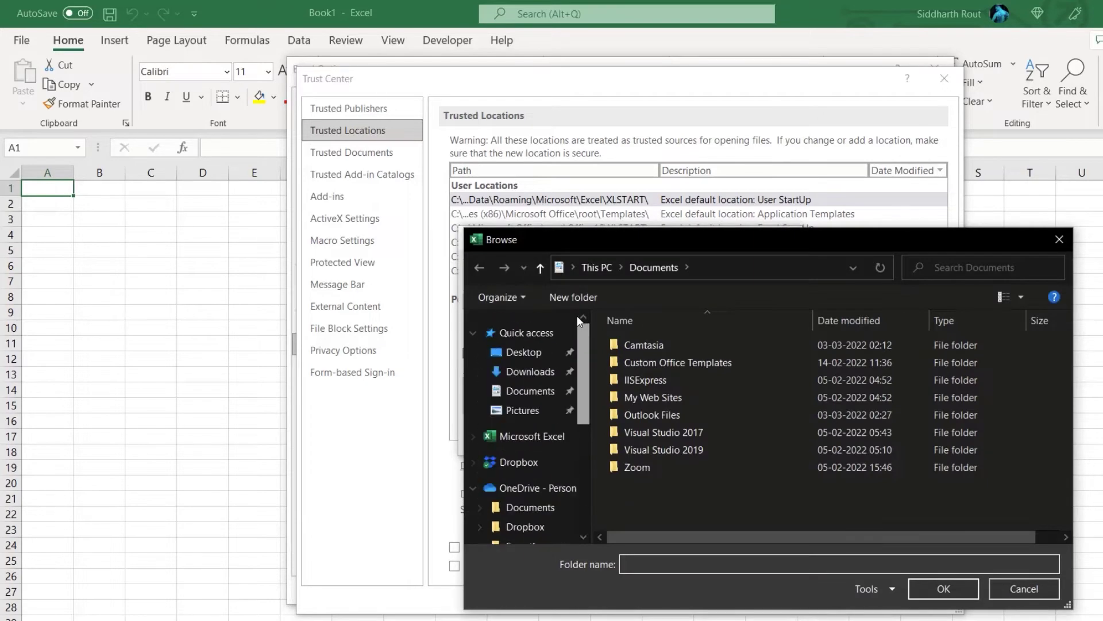
{"action": "left_click", "coordinate": [523, 352]}
{"action": "left_click", "coordinate": [661, 345]}
{"action": "left_click", "coordinate": [932, 591]}
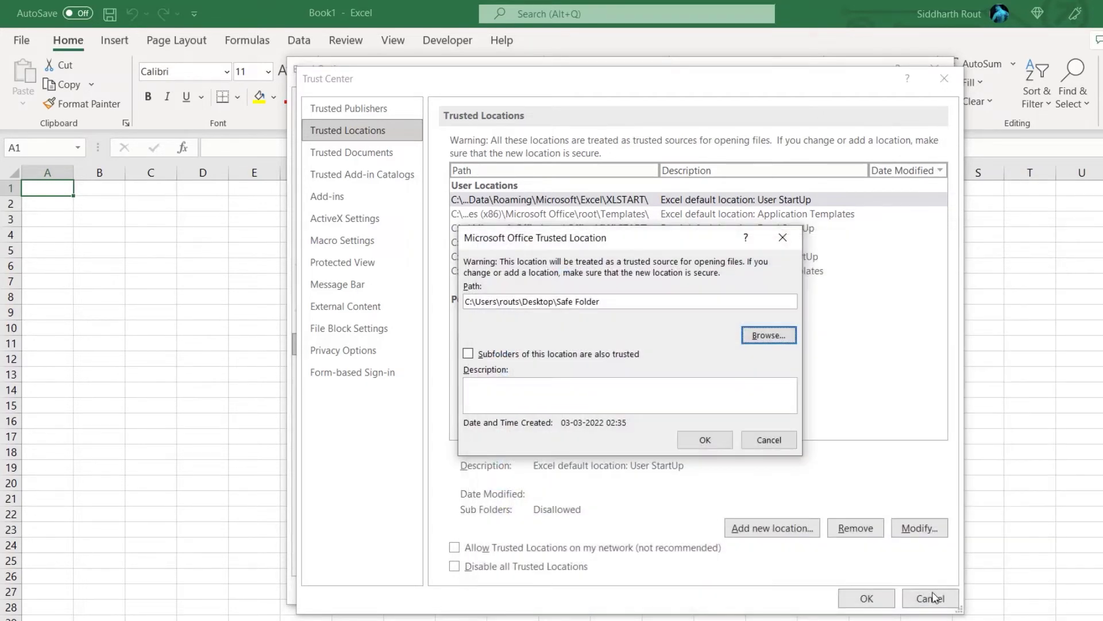
Trust the location's subfolders too, enter the description "Personal folder for macro files" and add the location.
{"action": "left_click", "coordinate": [468, 354]}
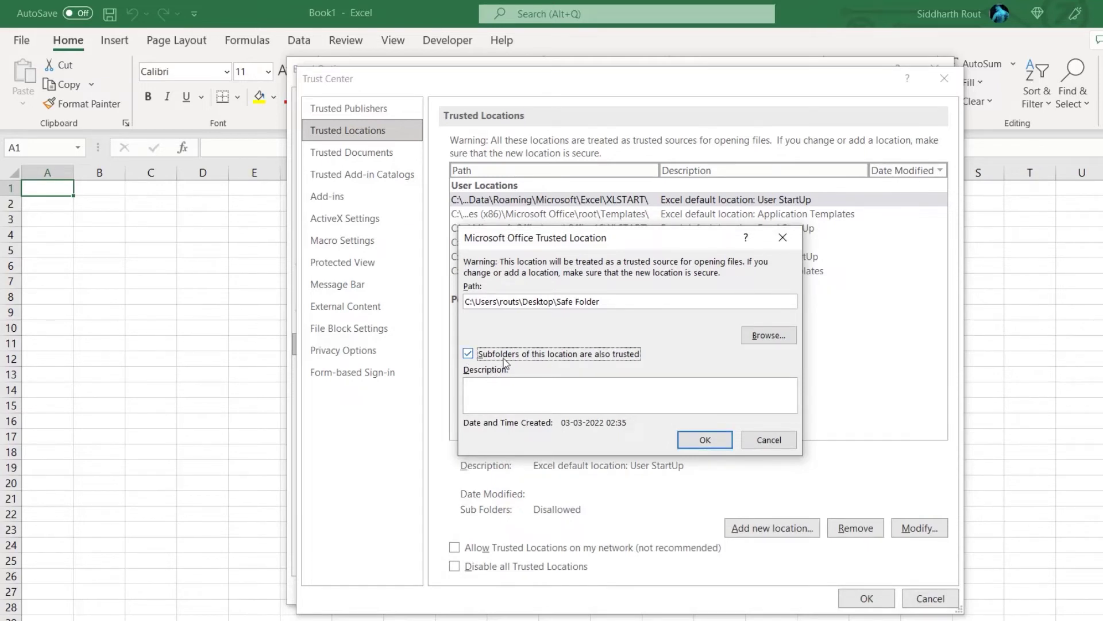
{"action": "left_click", "coordinate": [641, 388]}
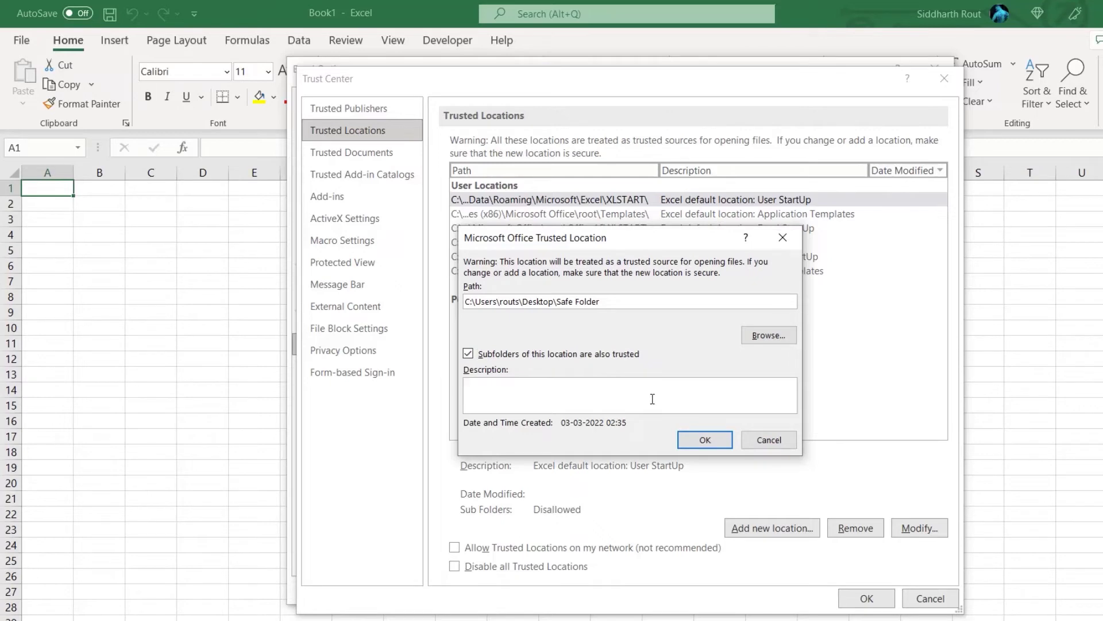
{"action": "type", "text": "Personal folder for macro files"}
{"action": "left_click", "coordinate": [708, 437]}
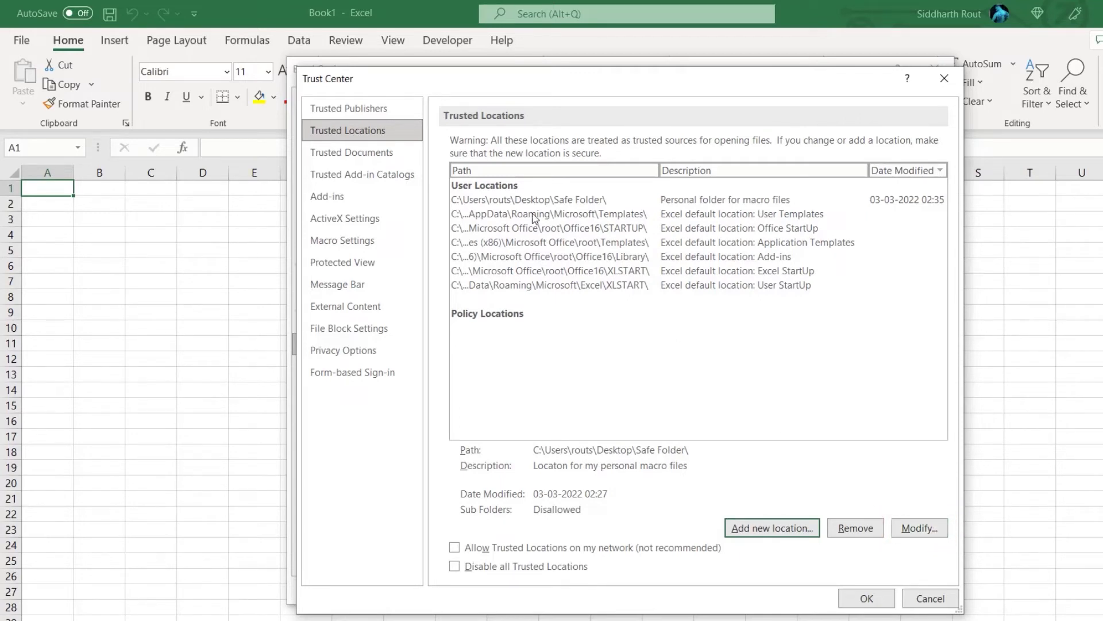
Modify the Safe Folder trusted location by appending a sentence to its description saying that the folder belongs to its owner, giving the owner's name.
{"action": "left_click", "coordinate": [489, 203]}
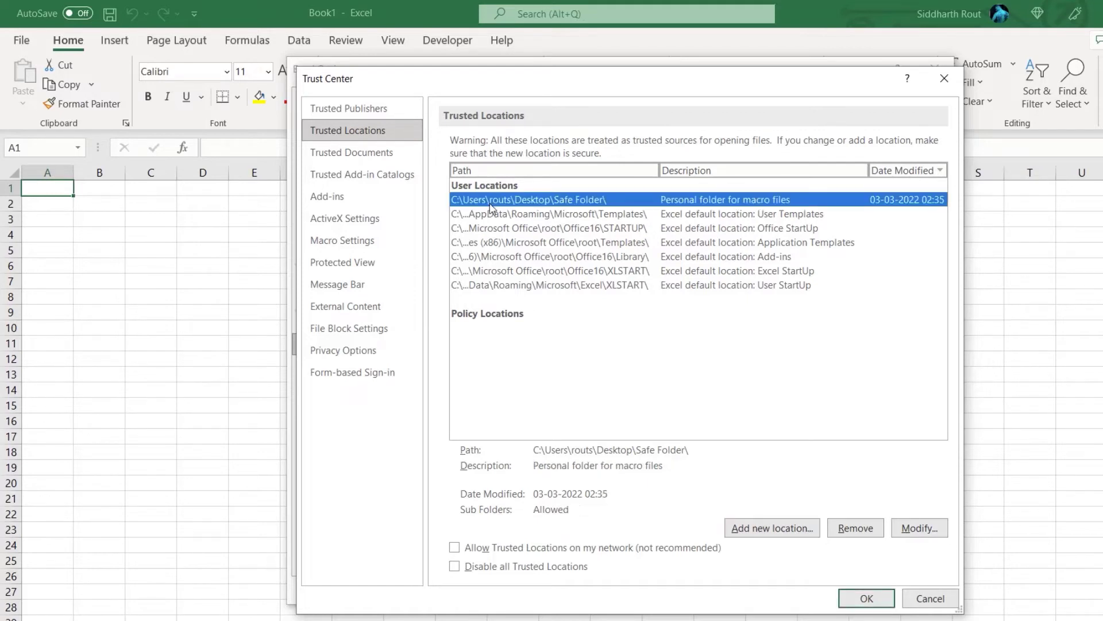
{"action": "left_click", "coordinate": [926, 533]}
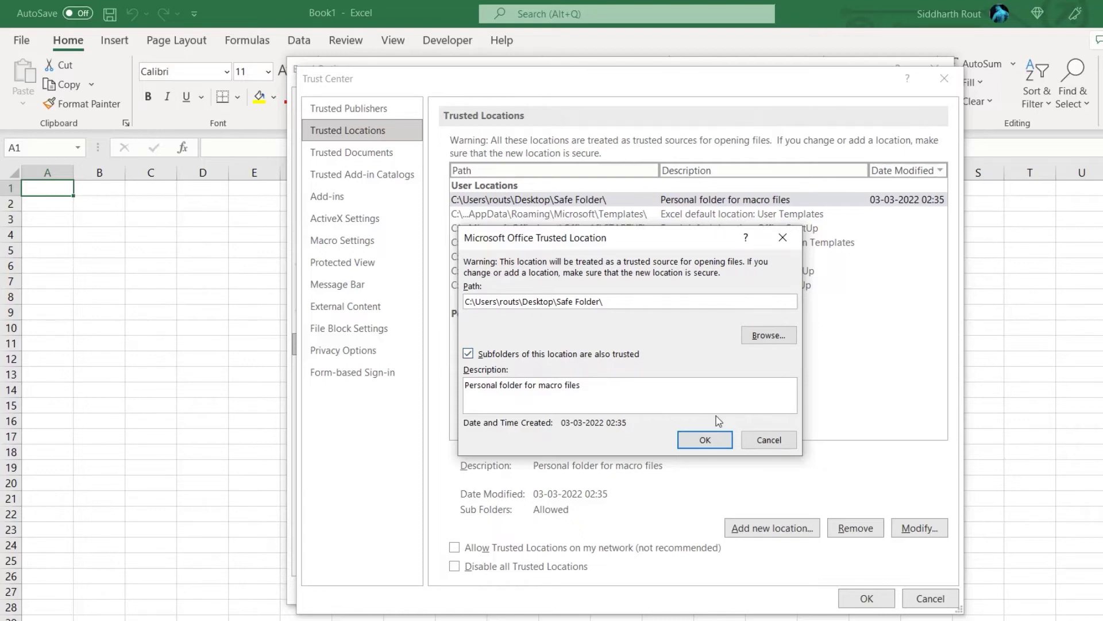
{"action": "left_click", "coordinate": [625, 388]}
{"action": "type", "text": ". This folder belongs to Sid"}
{"action": "left_click", "coordinate": [694, 445]}
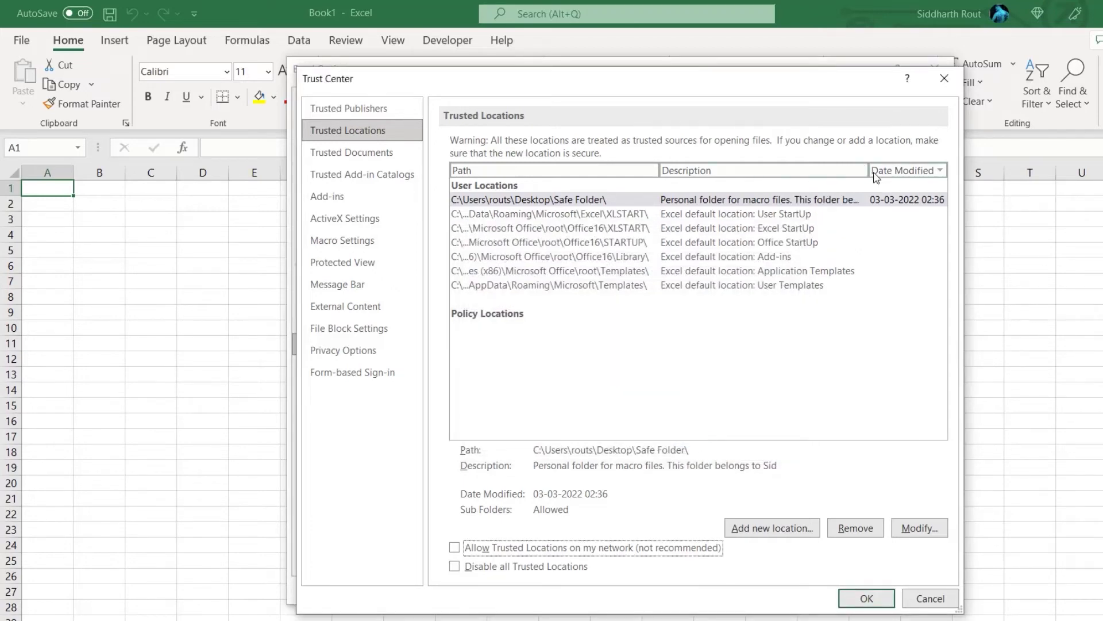
{"action": "left_click", "coordinate": [817, 203]}
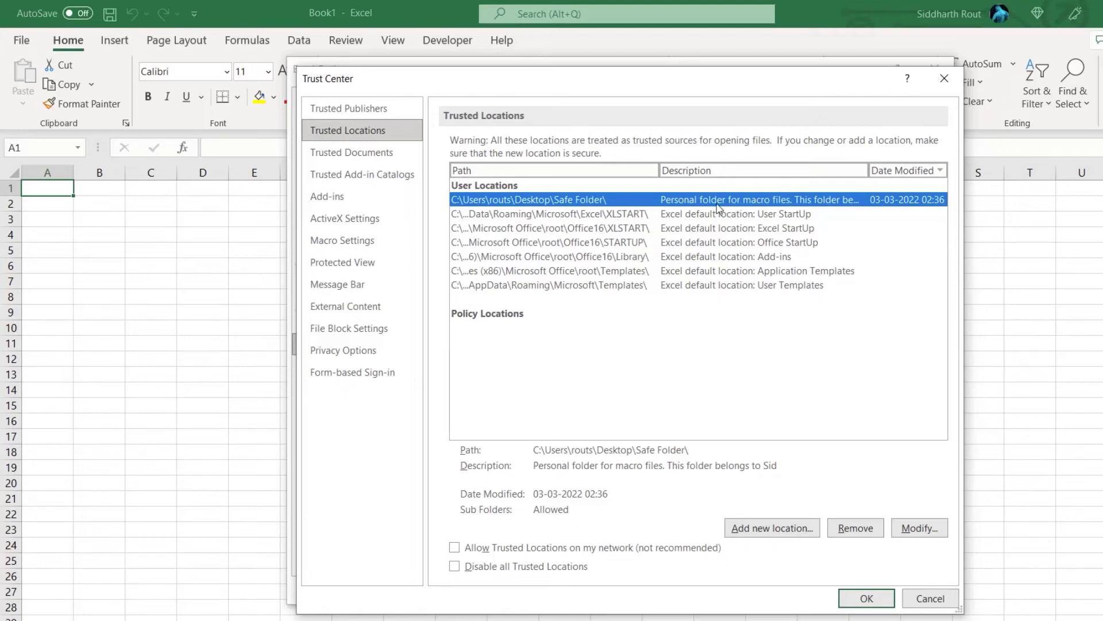
Accept the trusted location changes and close the Excel options.
{"action": "left_click", "coordinate": [868, 597]}
{"action": "left_click", "coordinate": [857, 589]}
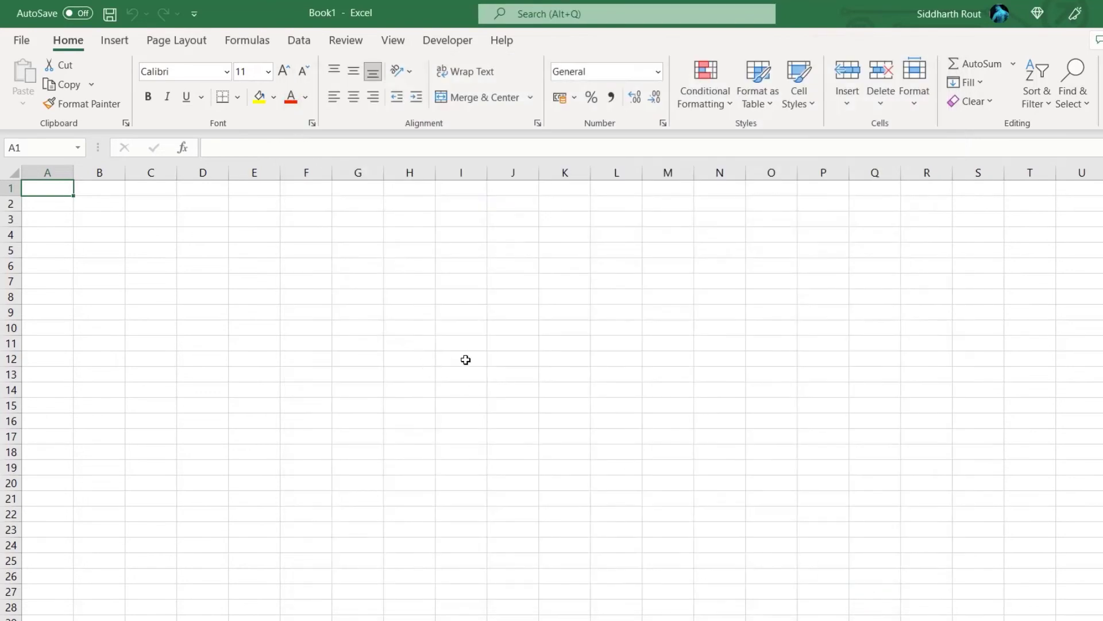
Open the ThisWorkbook code module in the VBA editor and insert a Workbook_Open event procedure.
{"action": "right_click", "coordinate": [94, 619]}
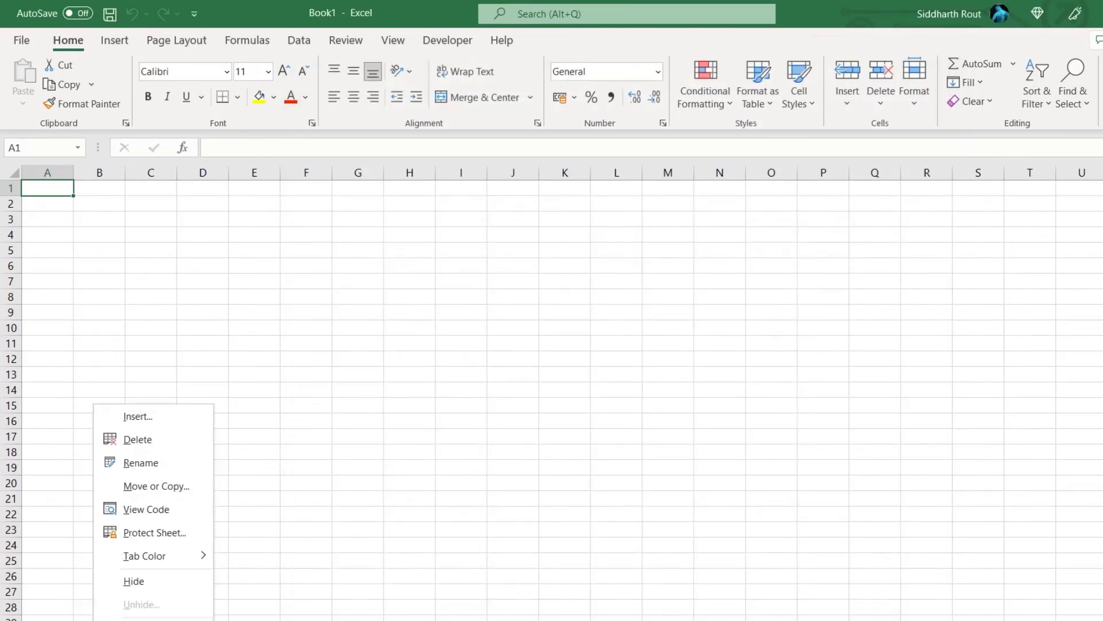
{"action": "left_click", "coordinate": [158, 511]}
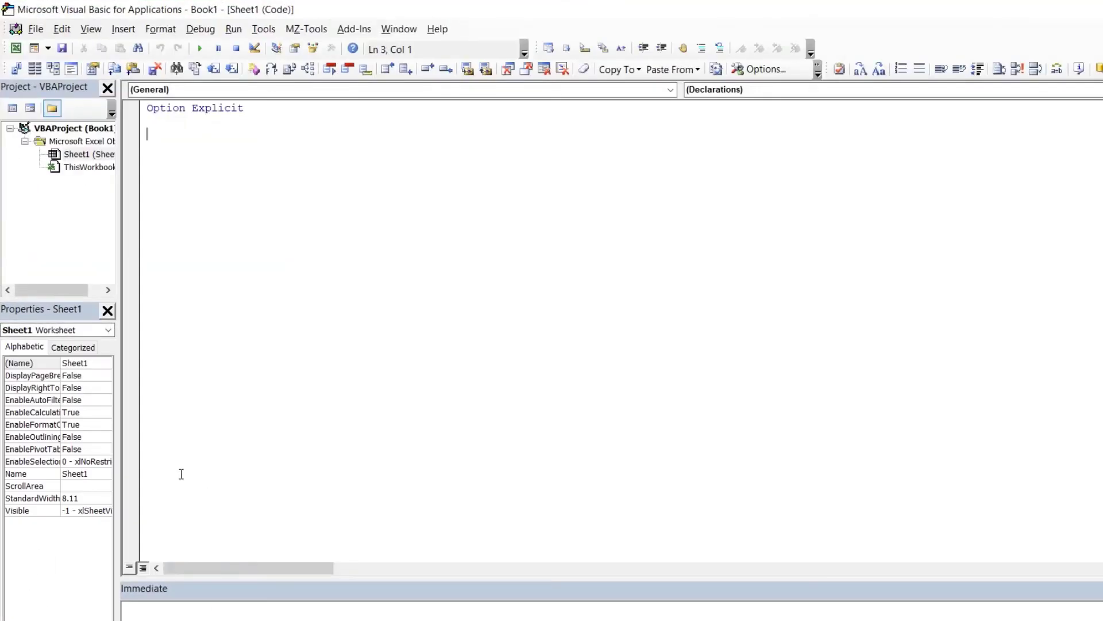
{"action": "left_click_drag", "start_coordinate": [119, 219], "coordinate": [203, 225]}
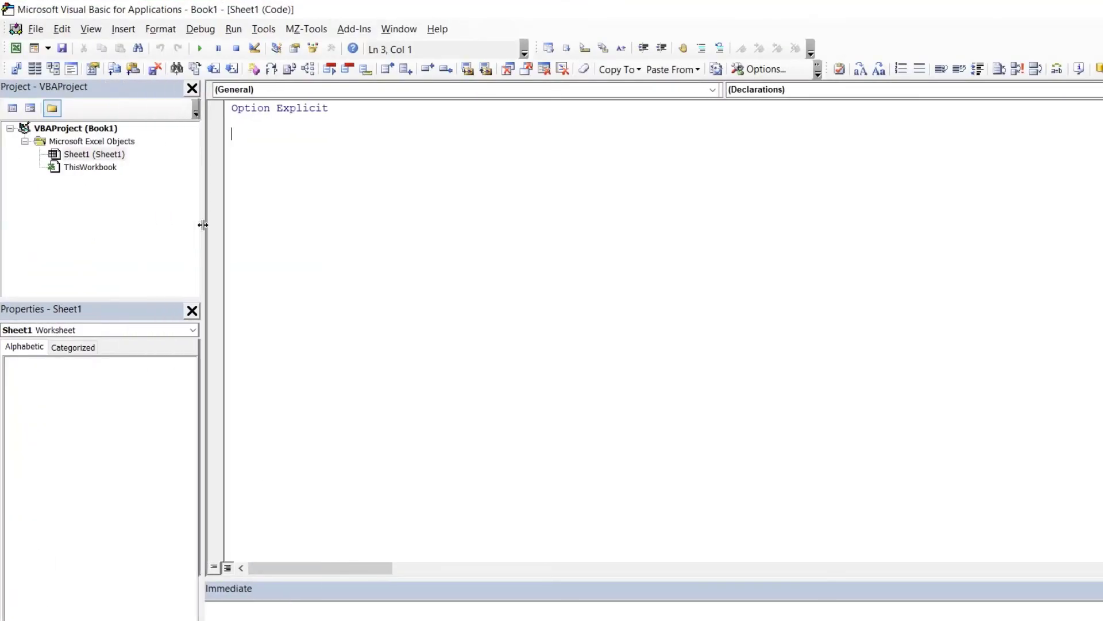
{"action": "double_click", "coordinate": [90, 167]}
{"action": "left_click", "coordinate": [377, 90]}
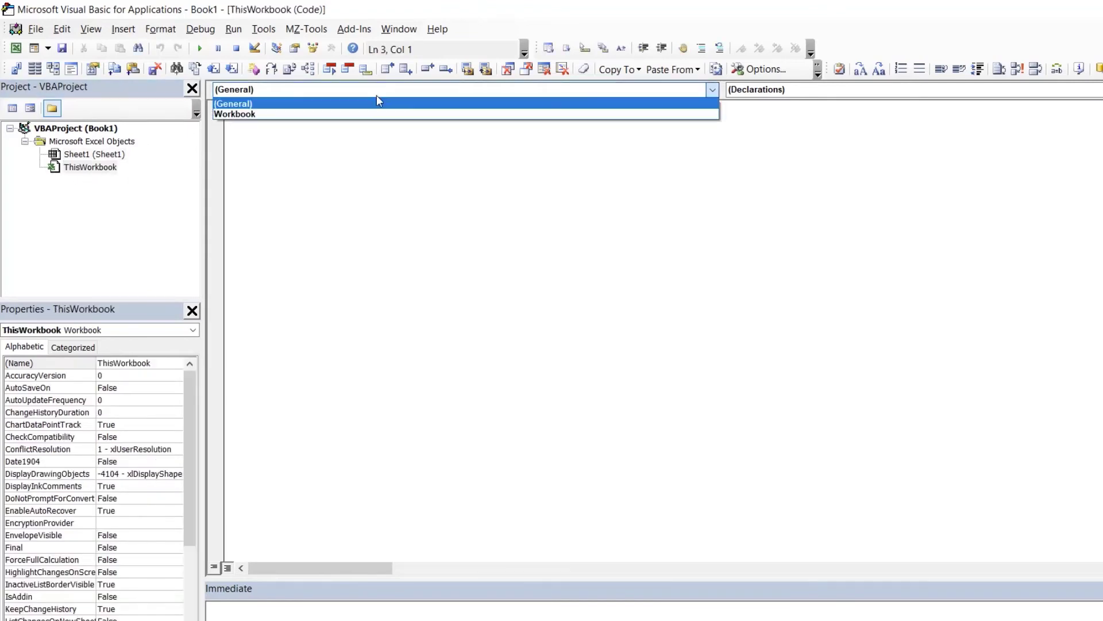
{"action": "left_click", "coordinate": [351, 114]}
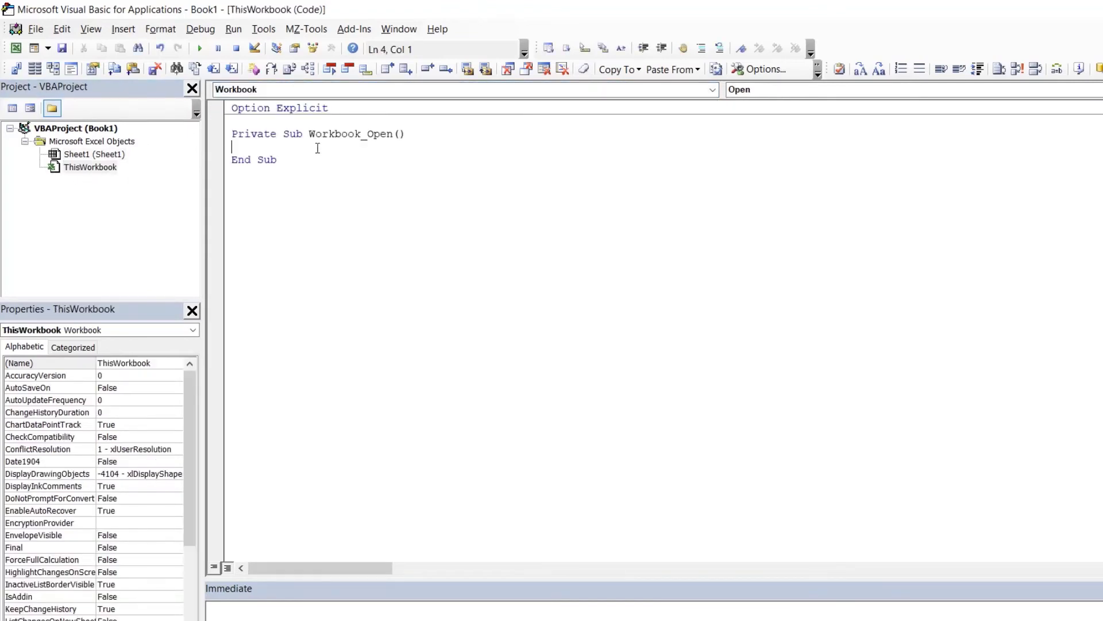
Add a MsgBox "Hello World" line inside the Workbook_Open procedure and return to the workbook.
{"action": "key", "text": "Tab"}
{"action": "type", "text": "msgbox \"Hello "}
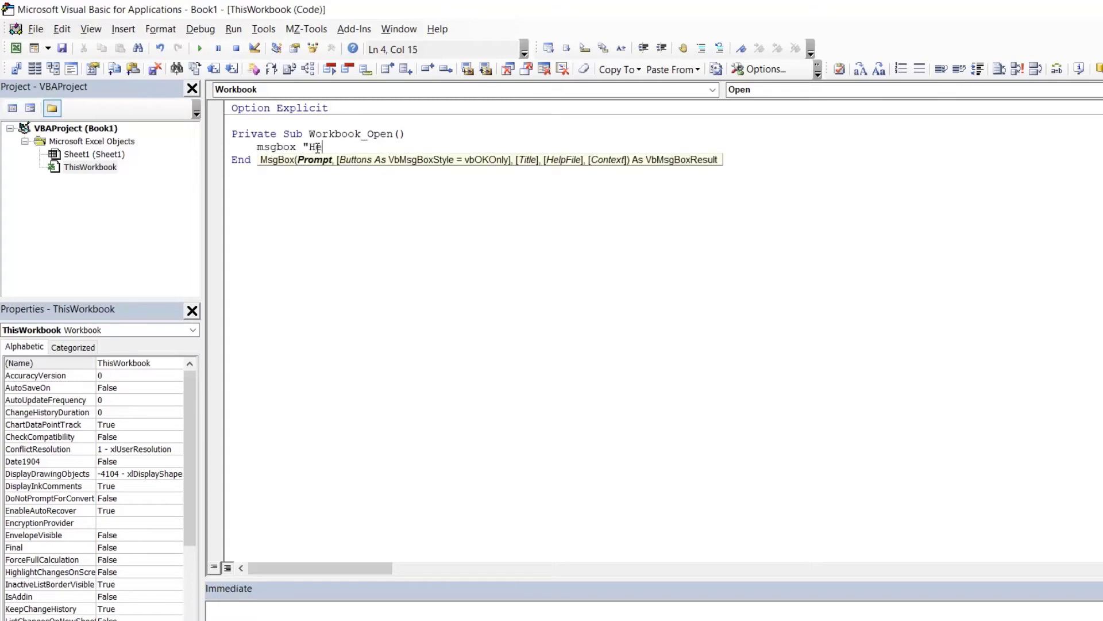
{"action": "type", "text": "World\""}
{"action": "left_click", "coordinate": [279, 122]}
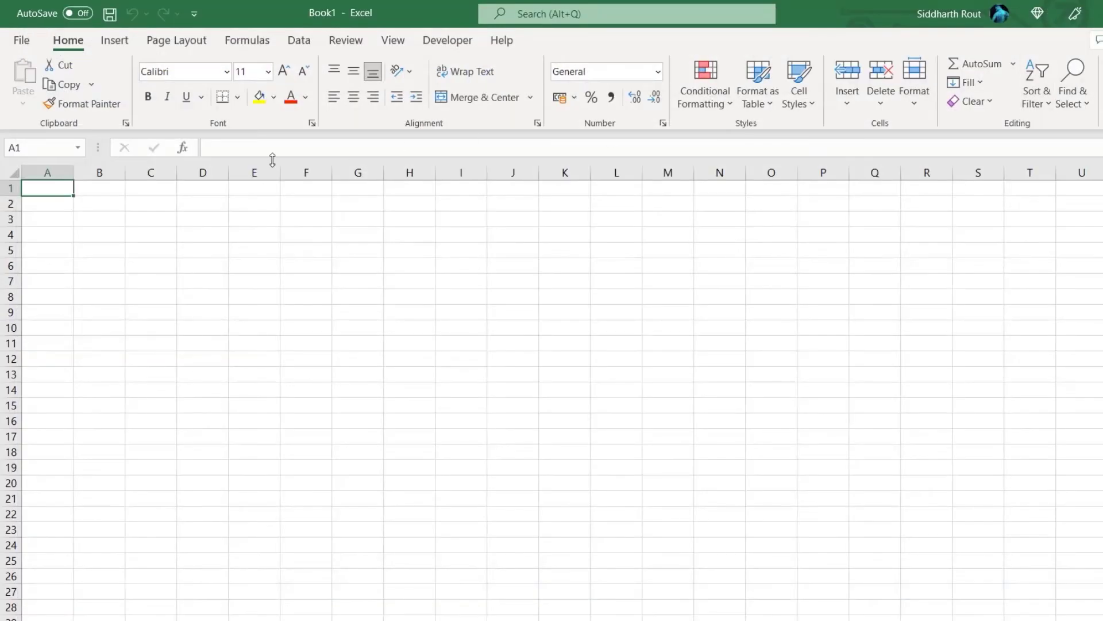
Start saving the workbook under a new name with the Desktop as the destination folder.
{"action": "key", "text": "alt+f"}
{"action": "key", "text": "a"}
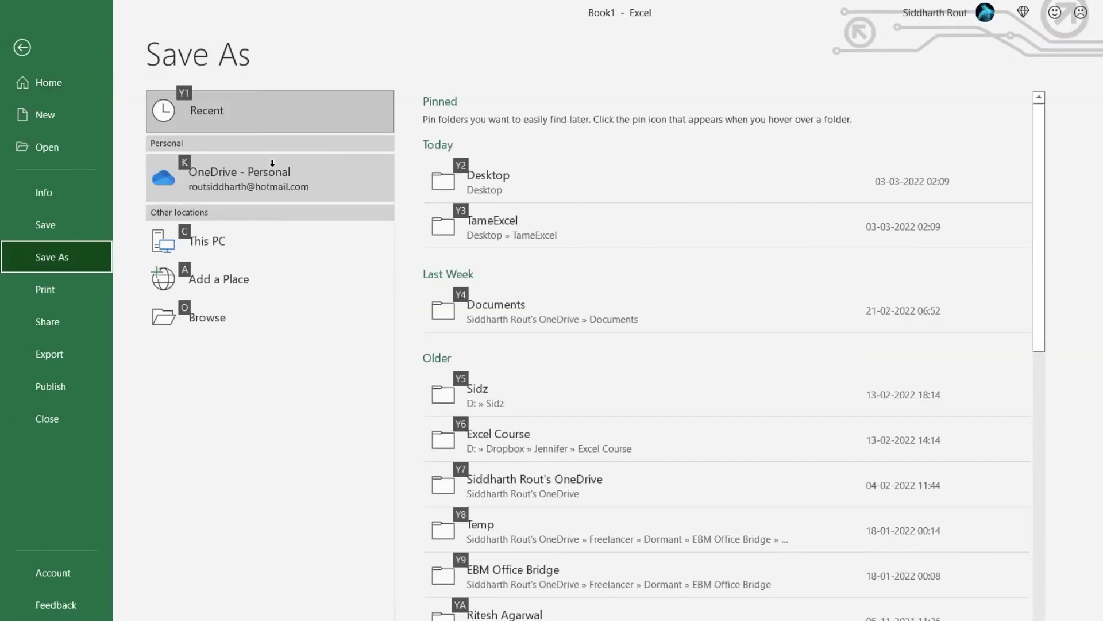
{"action": "left_click", "coordinate": [561, 200]}
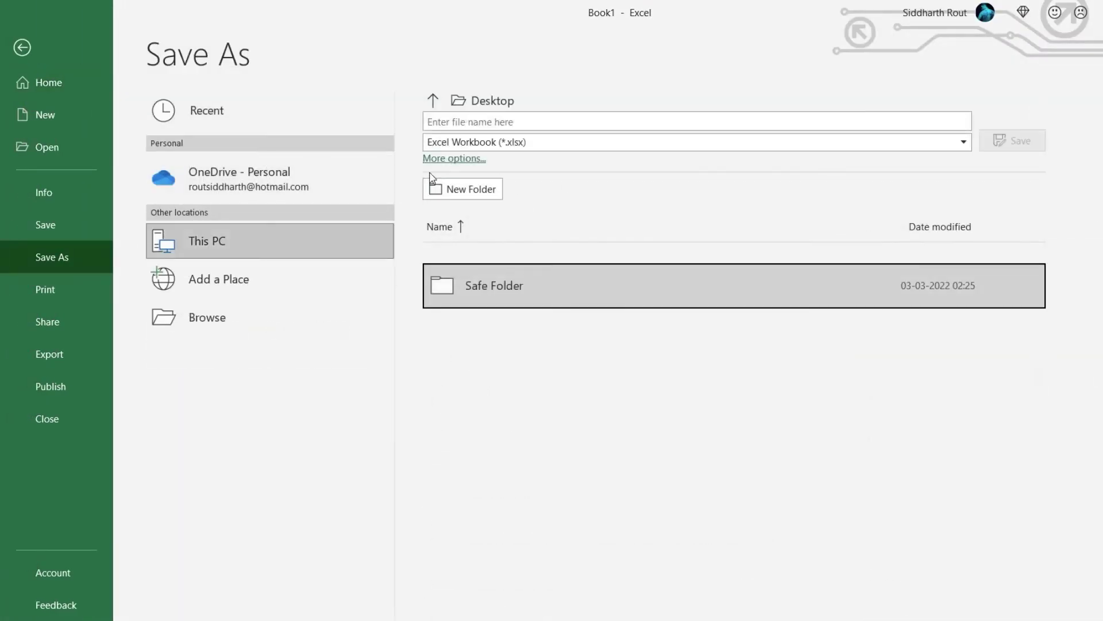
{"action": "left_click", "coordinate": [454, 159]}
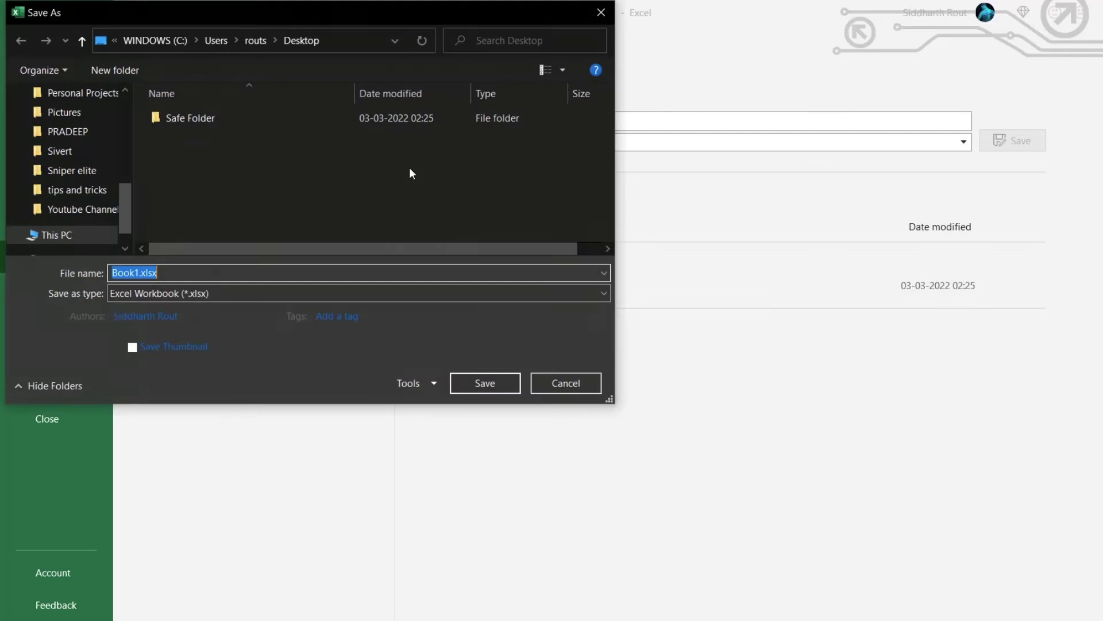
{"action": "double_click", "coordinate": [187, 111]}
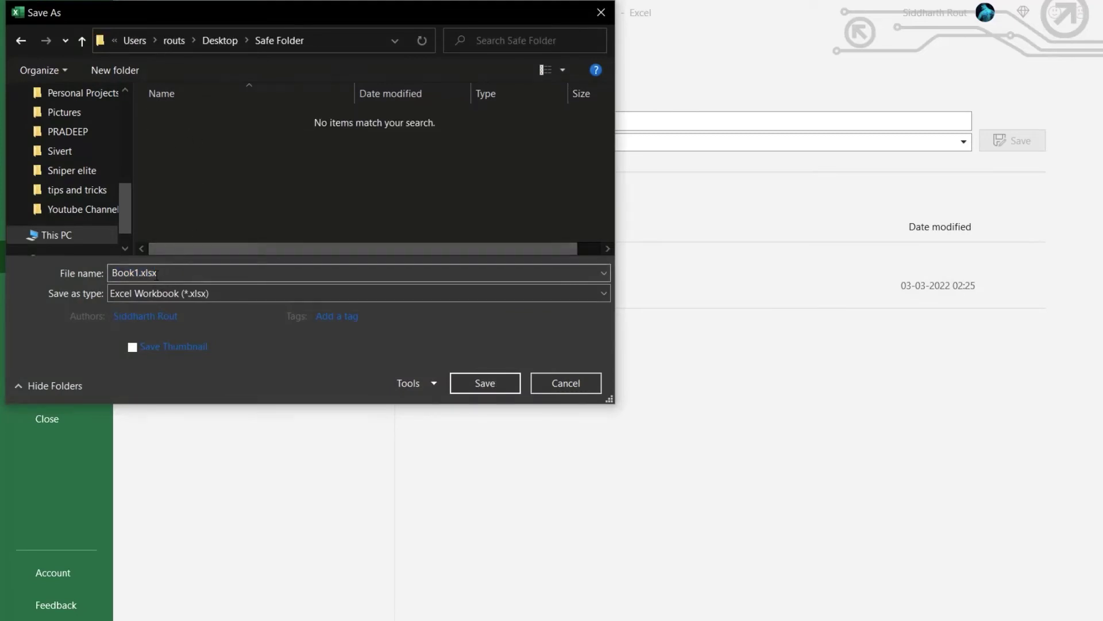
{"action": "left_click", "coordinate": [223, 39]}
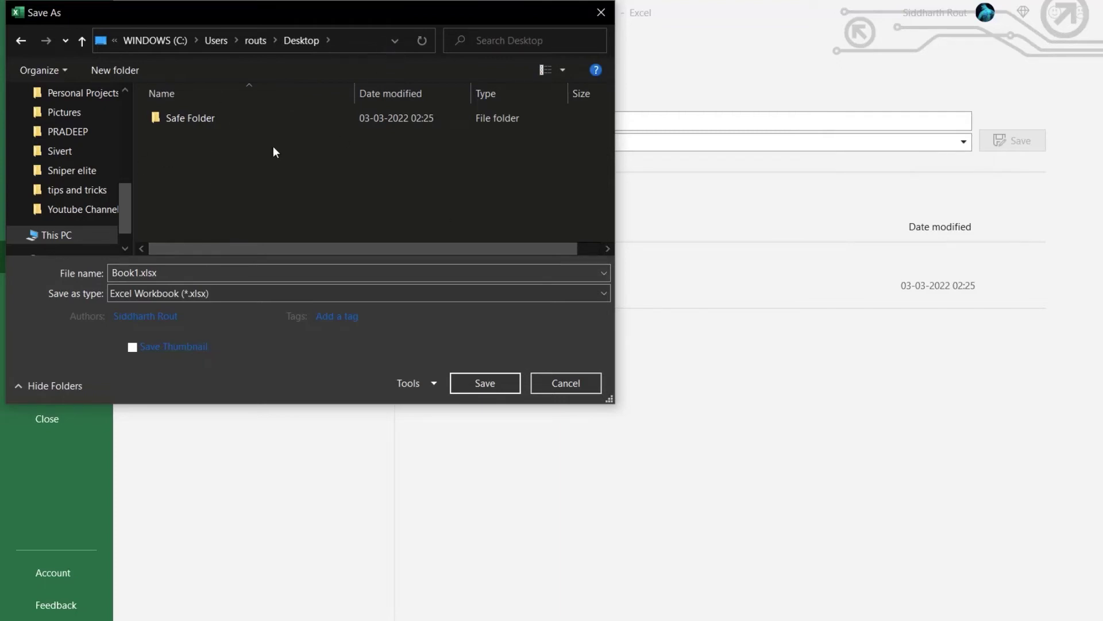
Save the workbook as an Excel Macro-Enabled Workbook named MacroTest.xlsm.
{"action": "left_click", "coordinate": [144, 294]}
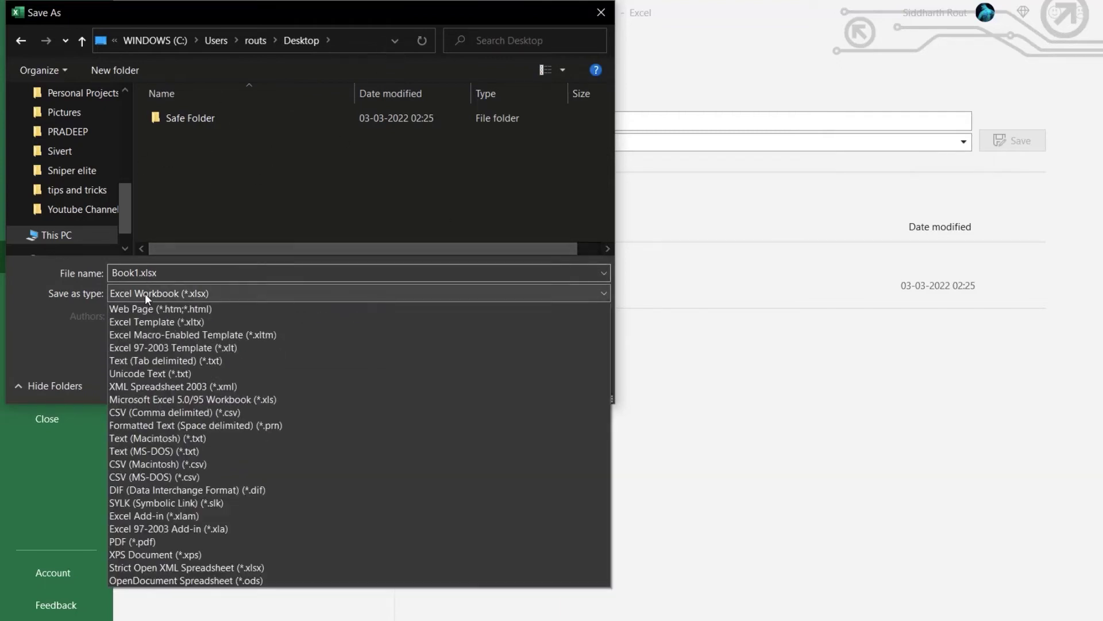
{"action": "scroll", "coordinate": [145, 310], "scroll_direction": "up", "scroll_amount": 3}
{"action": "left_click", "coordinate": [145, 321]}
{"action": "double_click", "coordinate": [129, 271]}
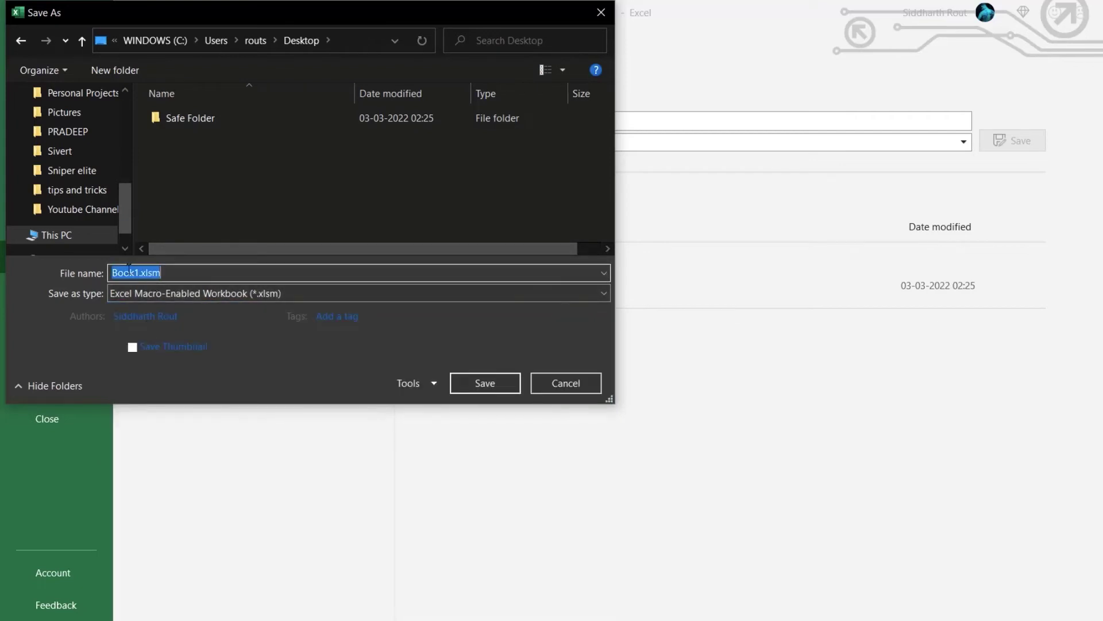
{"action": "double_click", "coordinate": [129, 271]}
{"action": "type", "text": "MacroTe"}
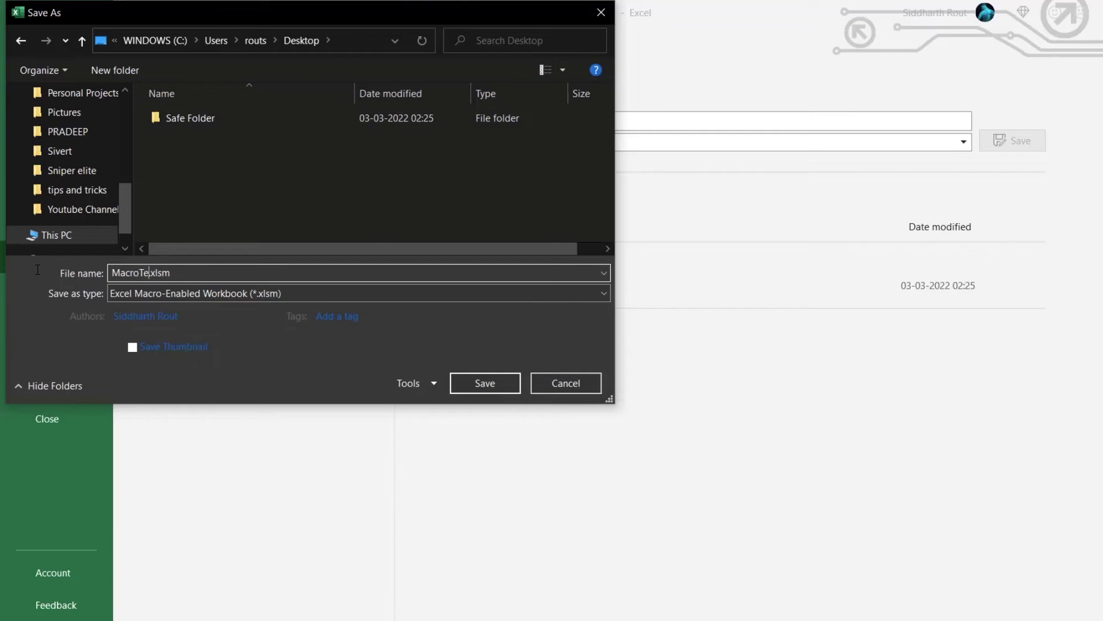
{"action": "type", "text": "st"}
{"action": "left_click", "coordinate": [494, 384]}
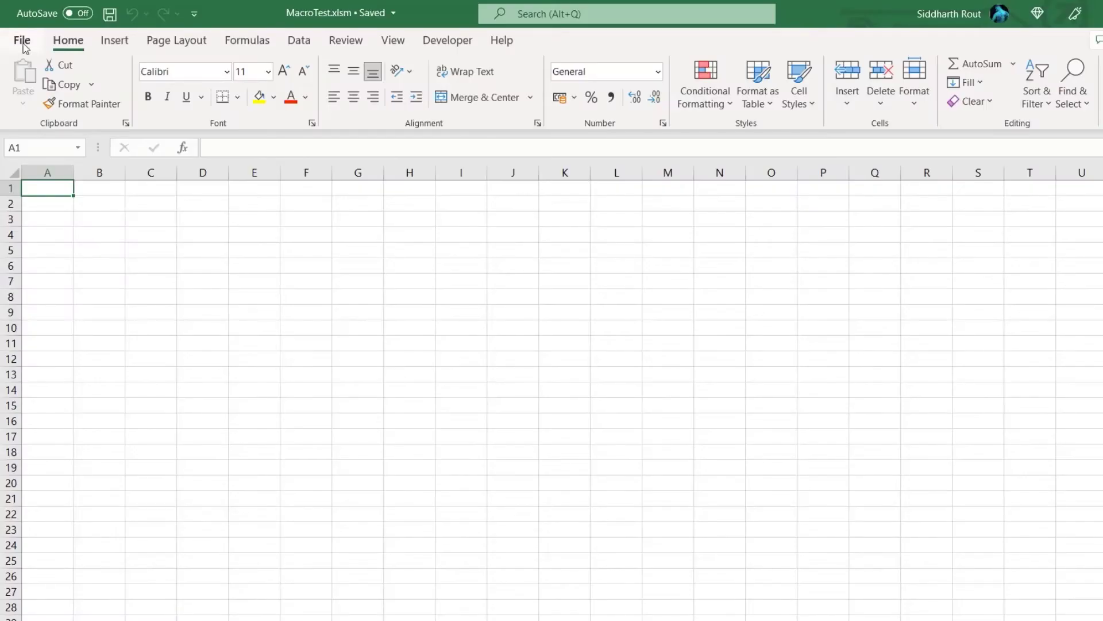
Check which VBA macro option is selected in the Trust Center's Macro Settings, then close the options.
{"action": "left_click", "coordinate": [22, 40]}
{"action": "key", "text": "t"}
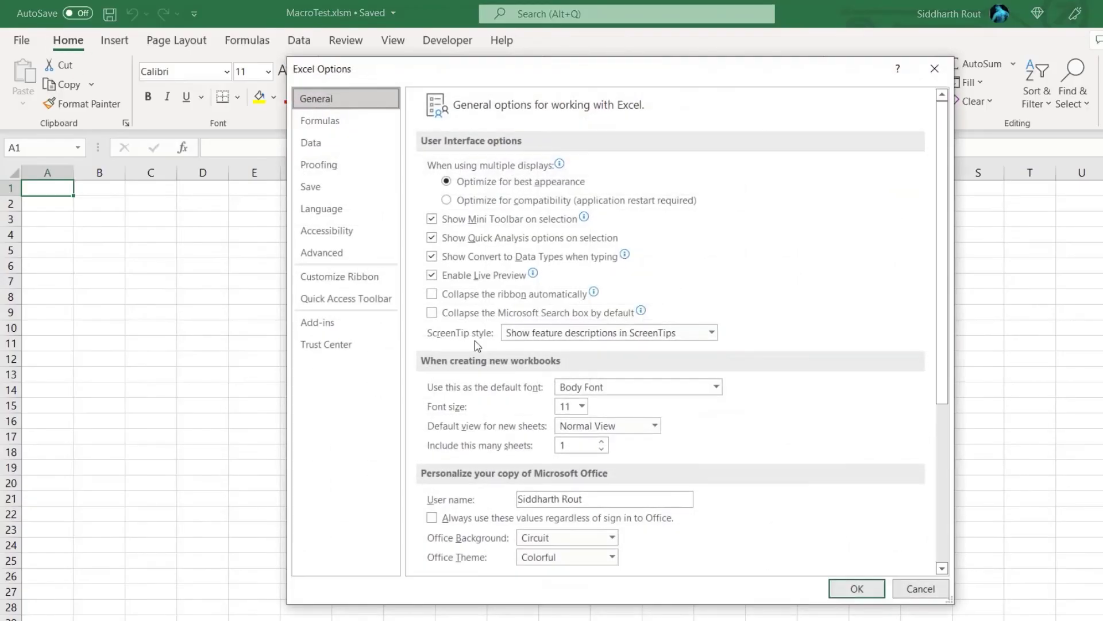
{"action": "left_click", "coordinate": [326, 345]}
{"action": "left_click", "coordinate": [879, 259]}
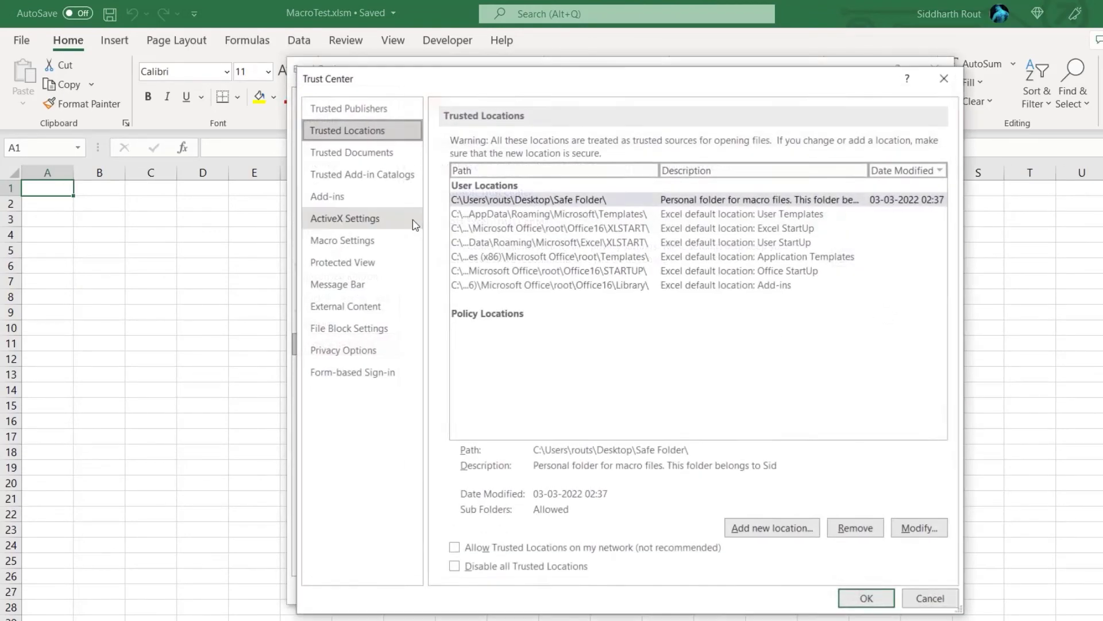
{"action": "left_click", "coordinate": [338, 242]}
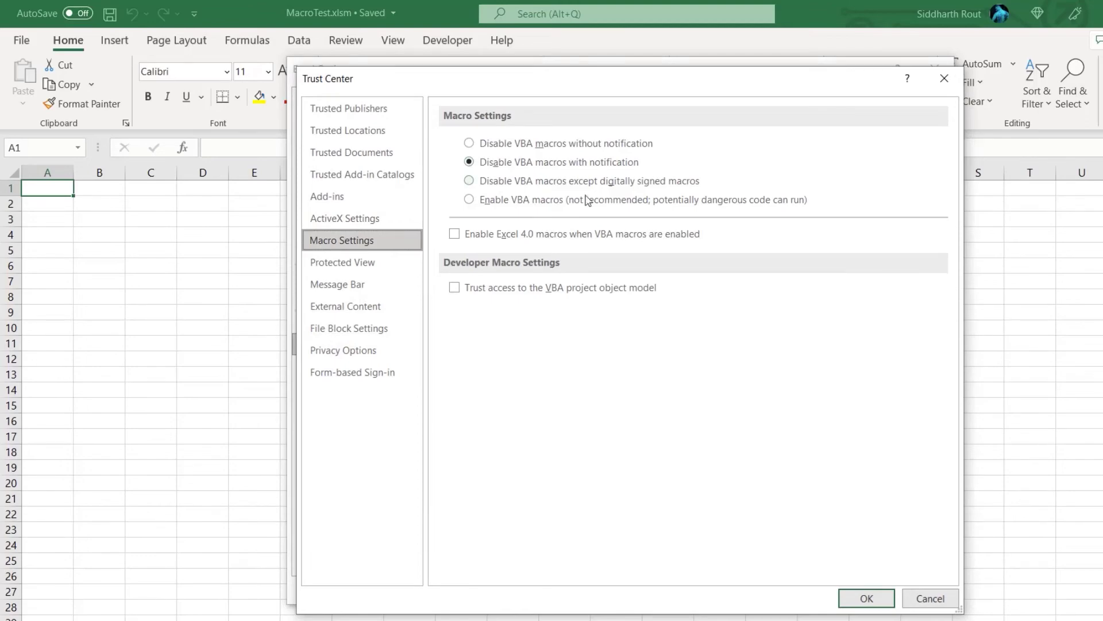
{"action": "left_click", "coordinate": [862, 596]}
{"action": "left_click", "coordinate": [856, 589]}
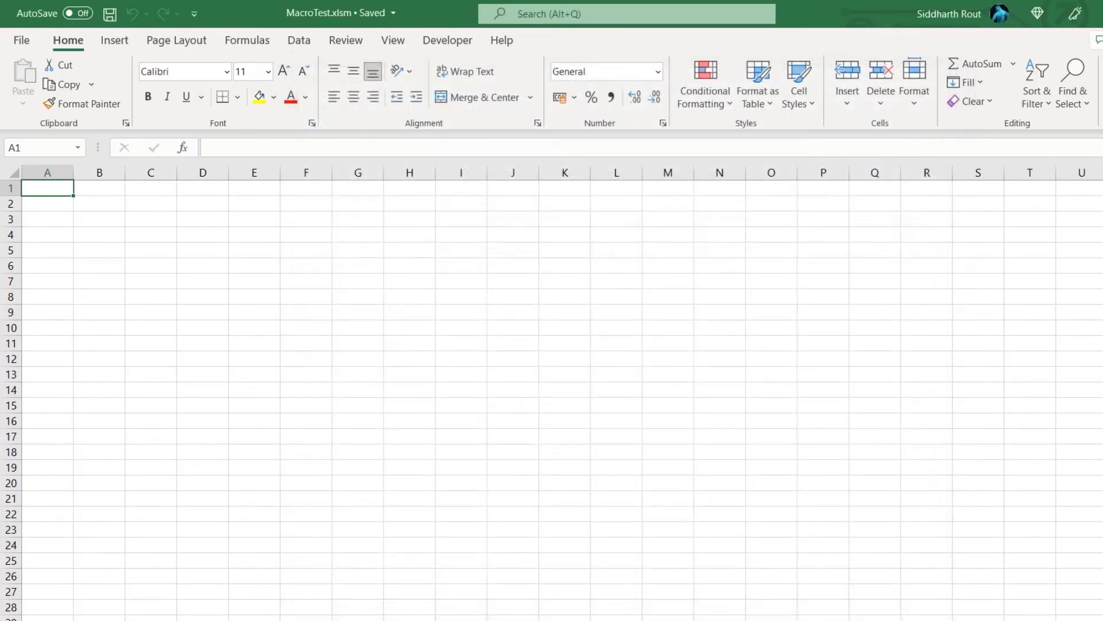
Close Excel, reopen MacroTest.xlsm from the Desktop in File Explorer, enable its content and dismiss the Hello World message.
{"action": "key", "text": "alt+F4"}
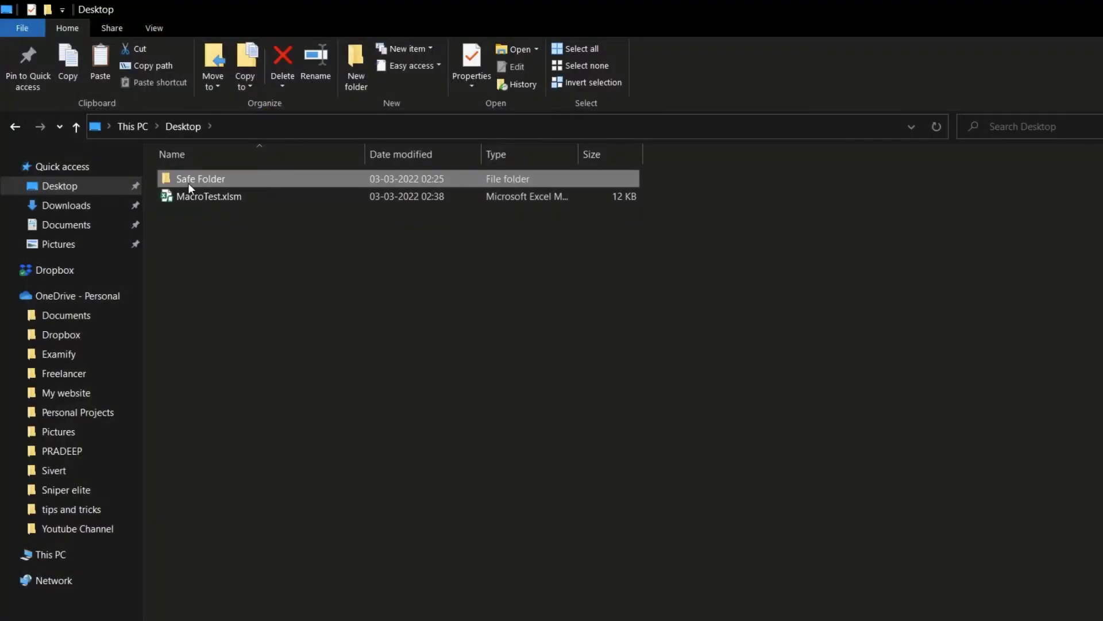
{"action": "double_click", "coordinate": [188, 198]}
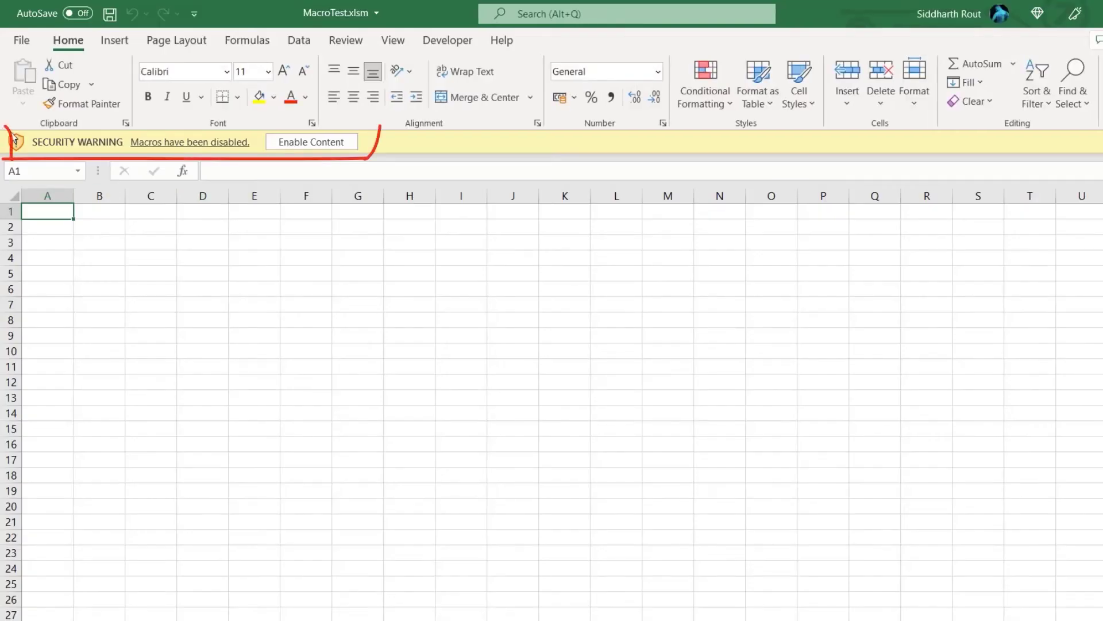
{"action": "left_click", "coordinate": [328, 145]}
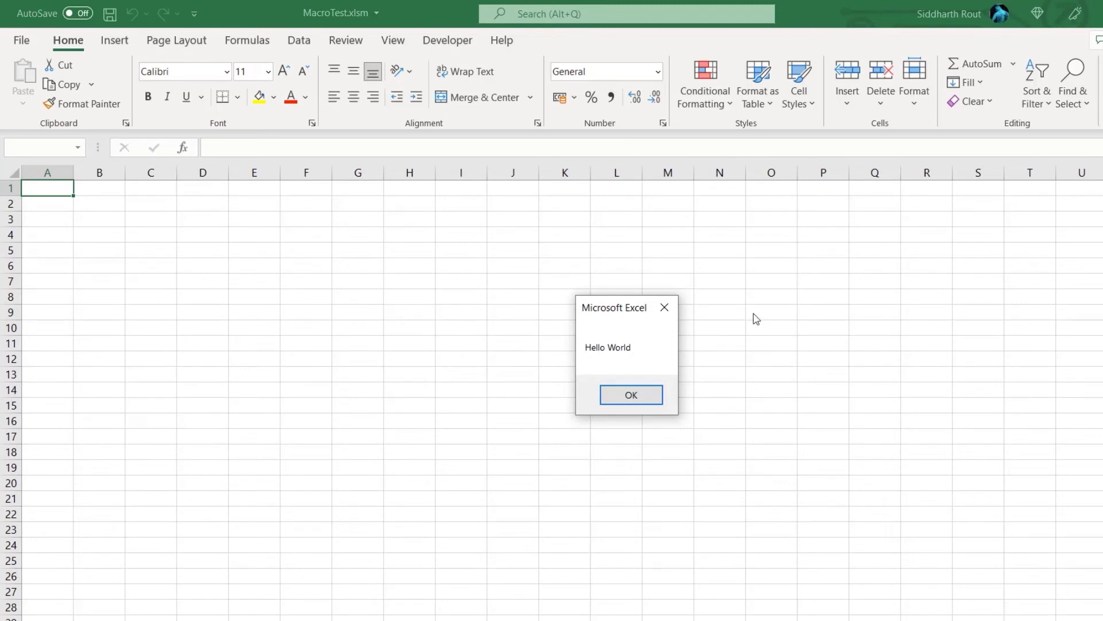
{"action": "left_click", "coordinate": [632, 396]}
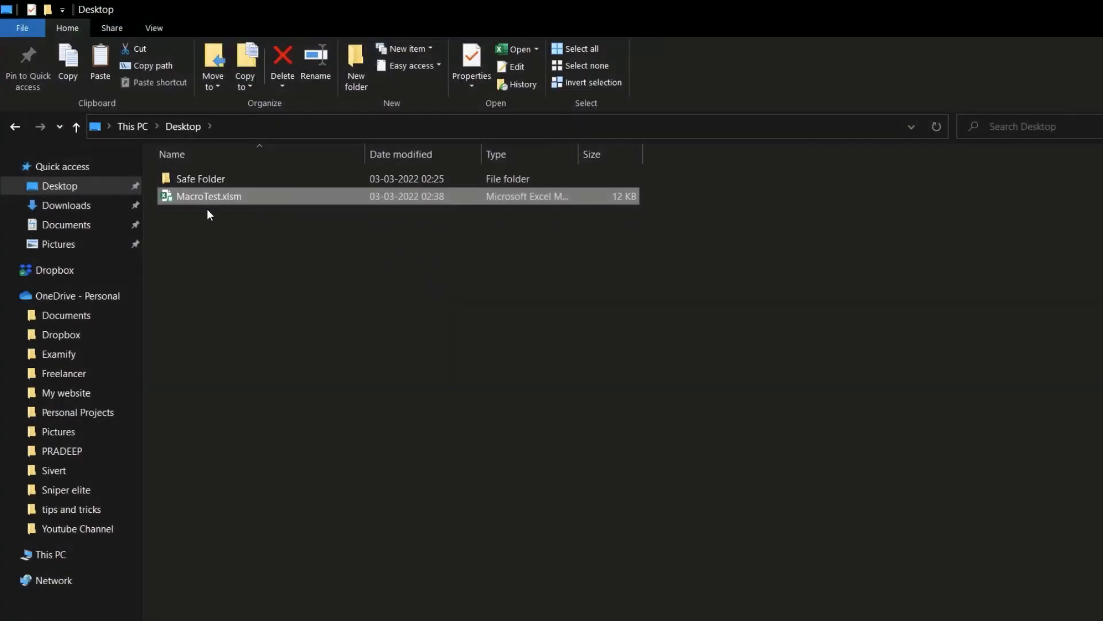
Move MacroTest.xlsm from the Desktop into Safe Folder and open that folder.
{"action": "left_click_drag", "start_coordinate": [195, 199], "coordinate": [199, 177]}
{"action": "double_click", "coordinate": [199, 177]}
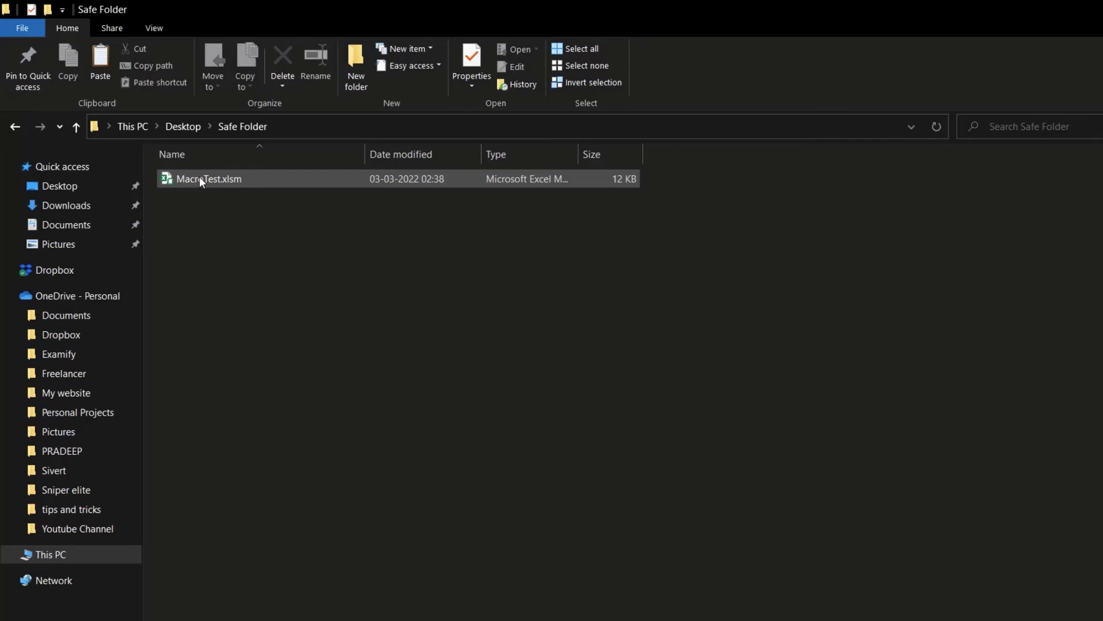
Open MacroTest.xlsm from Safe Folder in Excel and dismiss its Hello World message.
{"action": "left_click", "coordinate": [200, 179]}
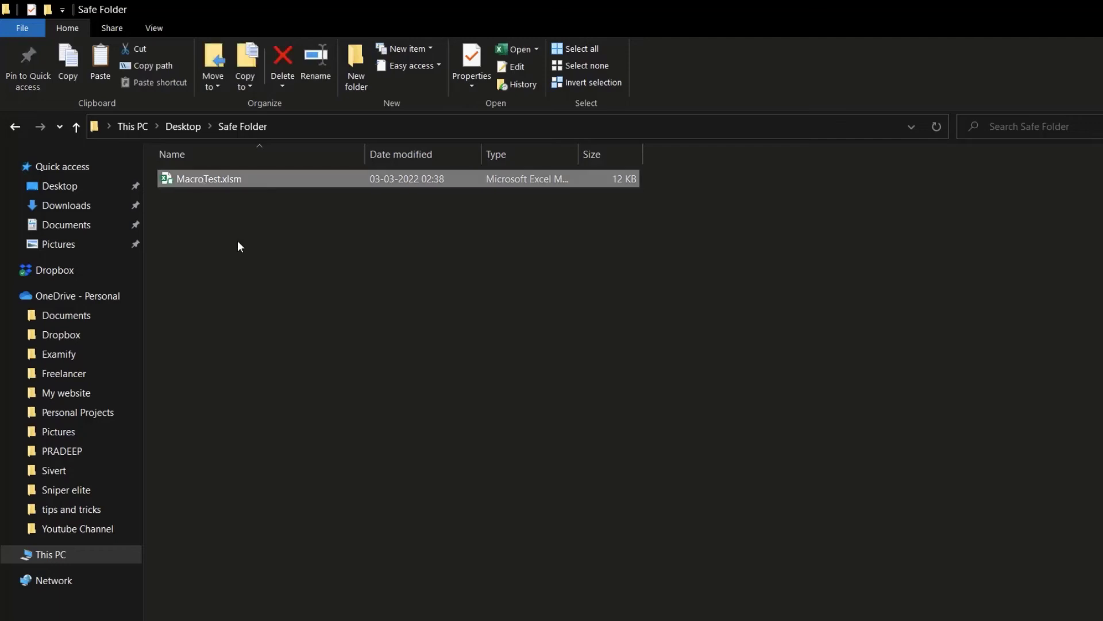
{"action": "double_click", "coordinate": [212, 179]}
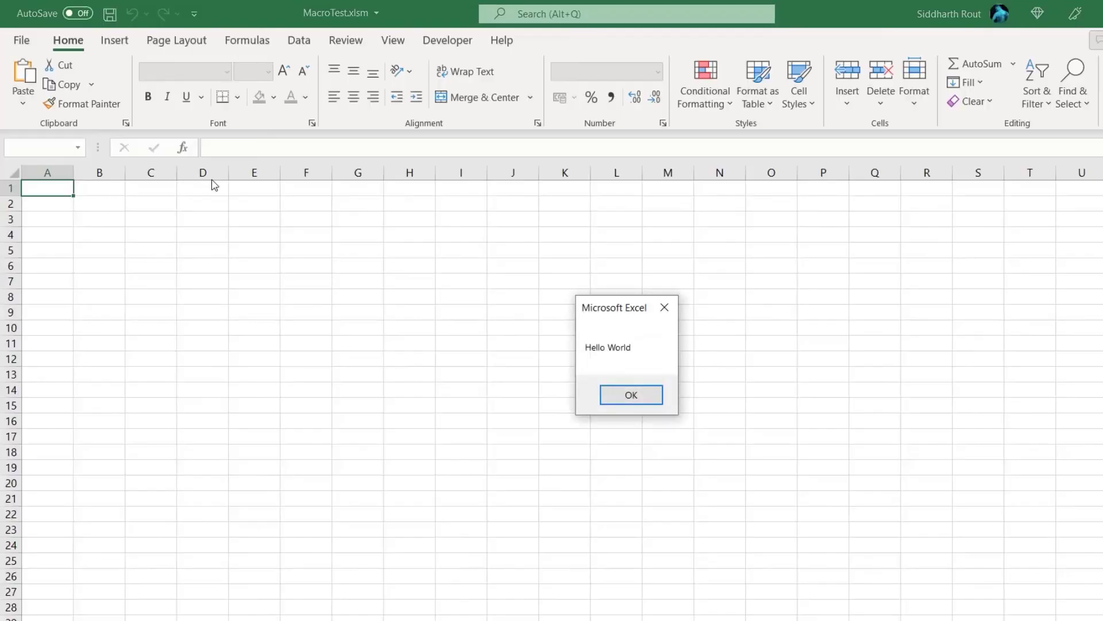
{"action": "left_click", "coordinate": [630, 395]}
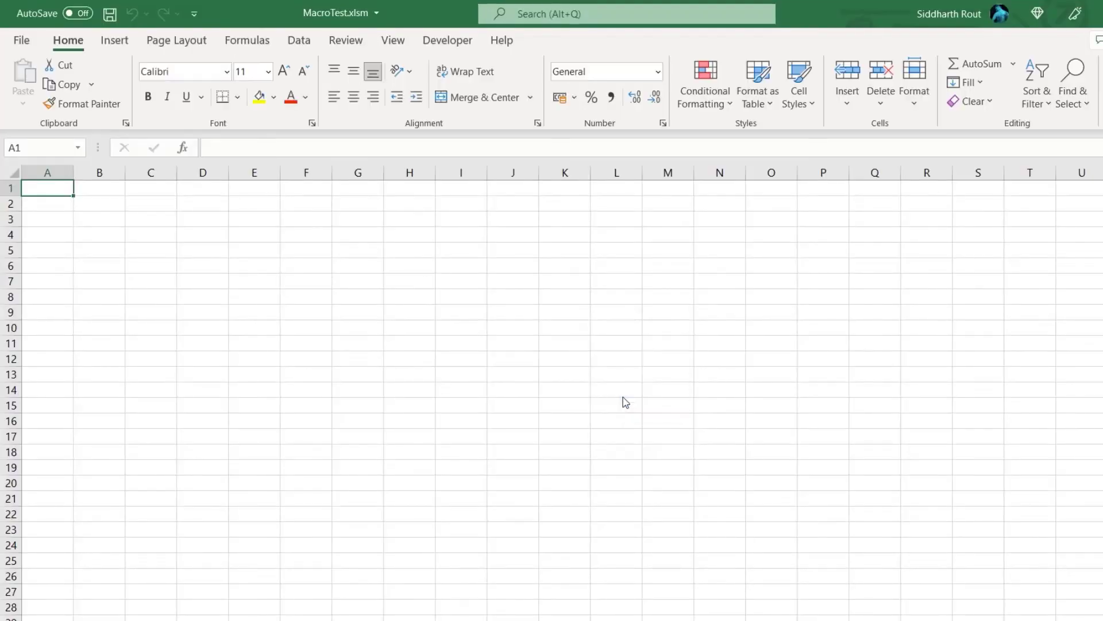